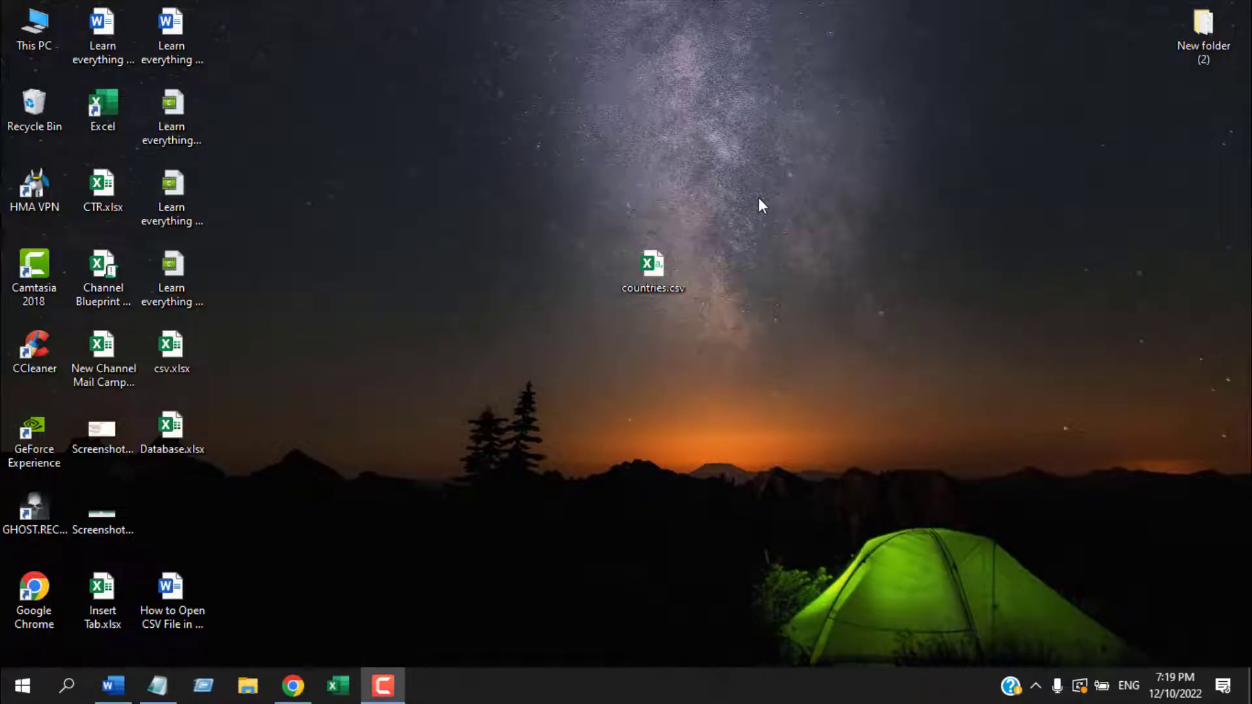
Preview countries.csv as plain text in Notepad, then close it.
left_click(657, 268)
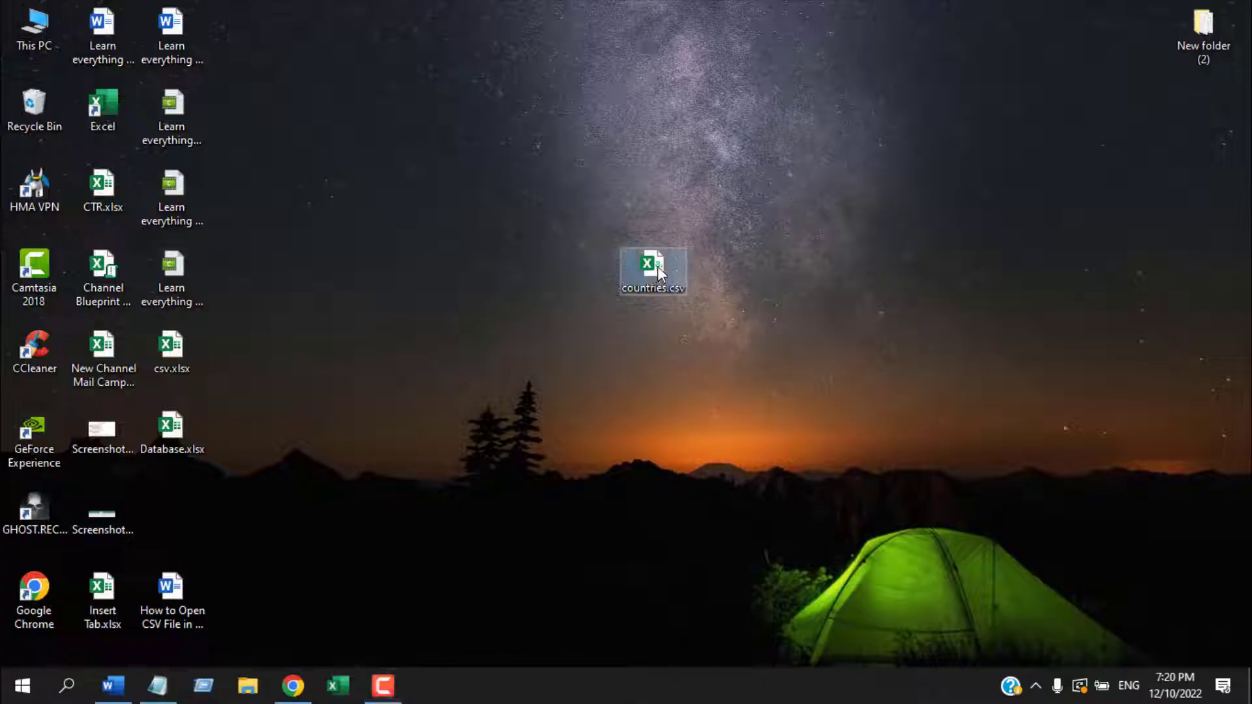
right_click(657, 267)
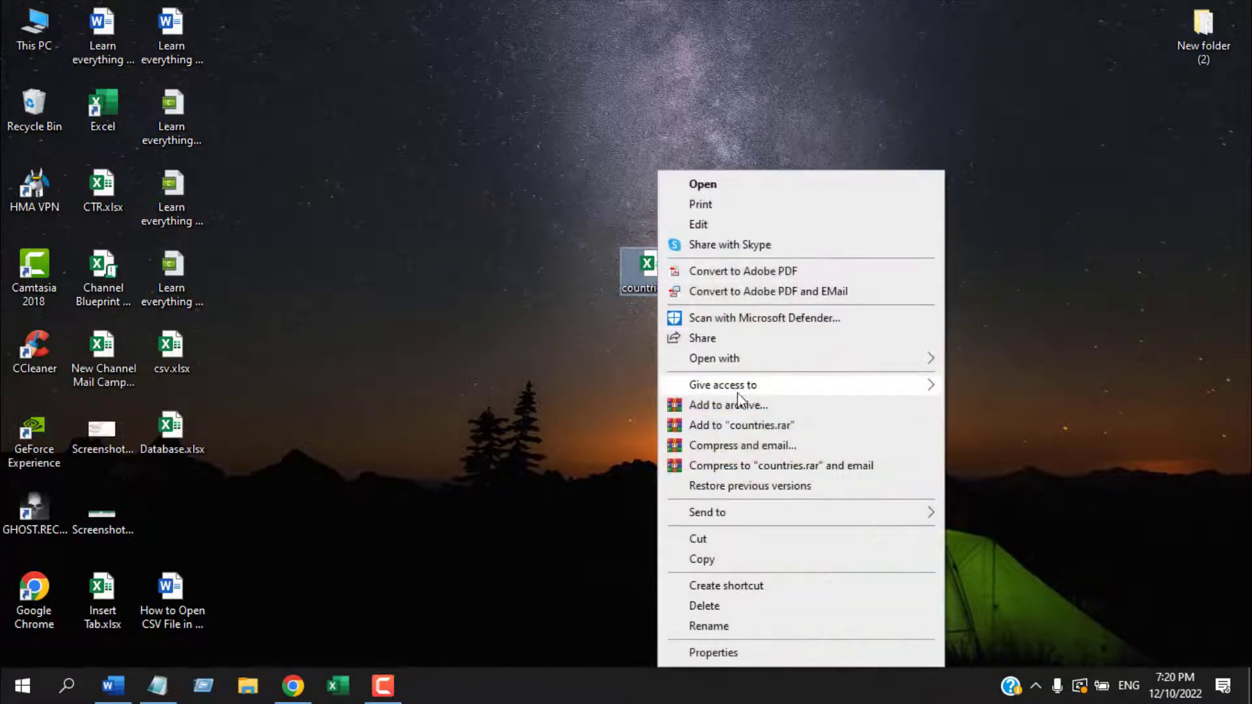
left_click(703, 226)
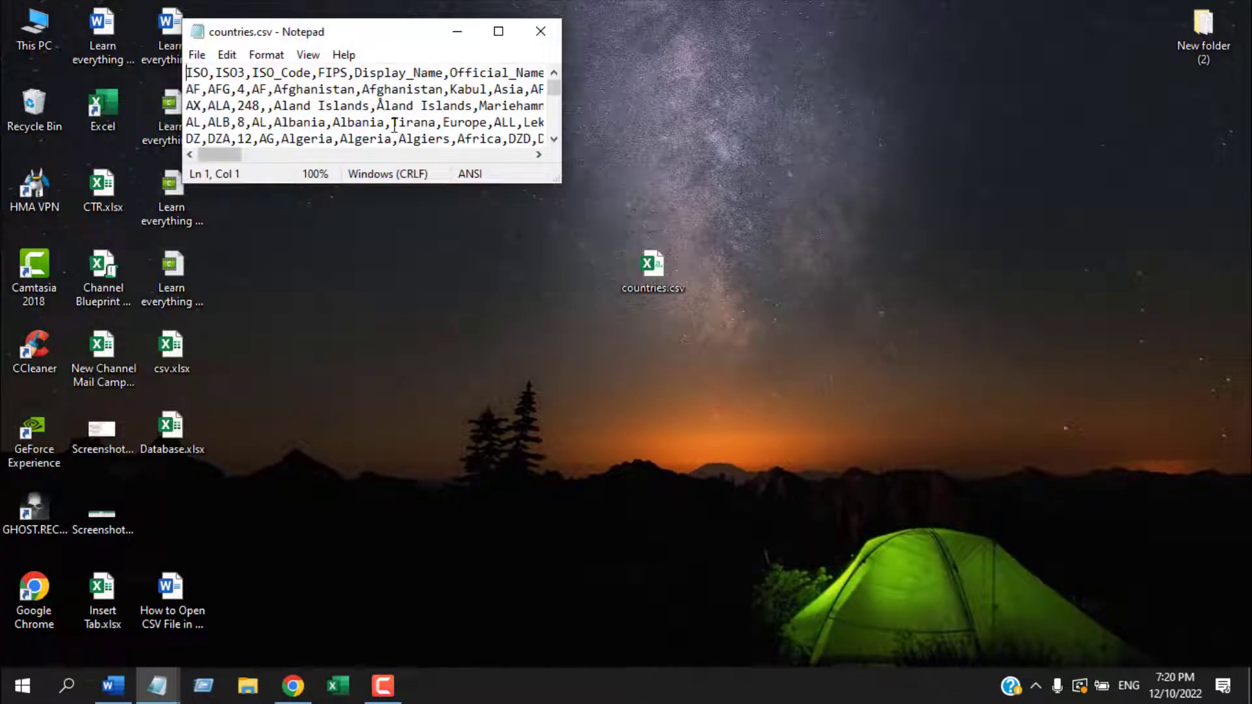
left_click(541, 32)
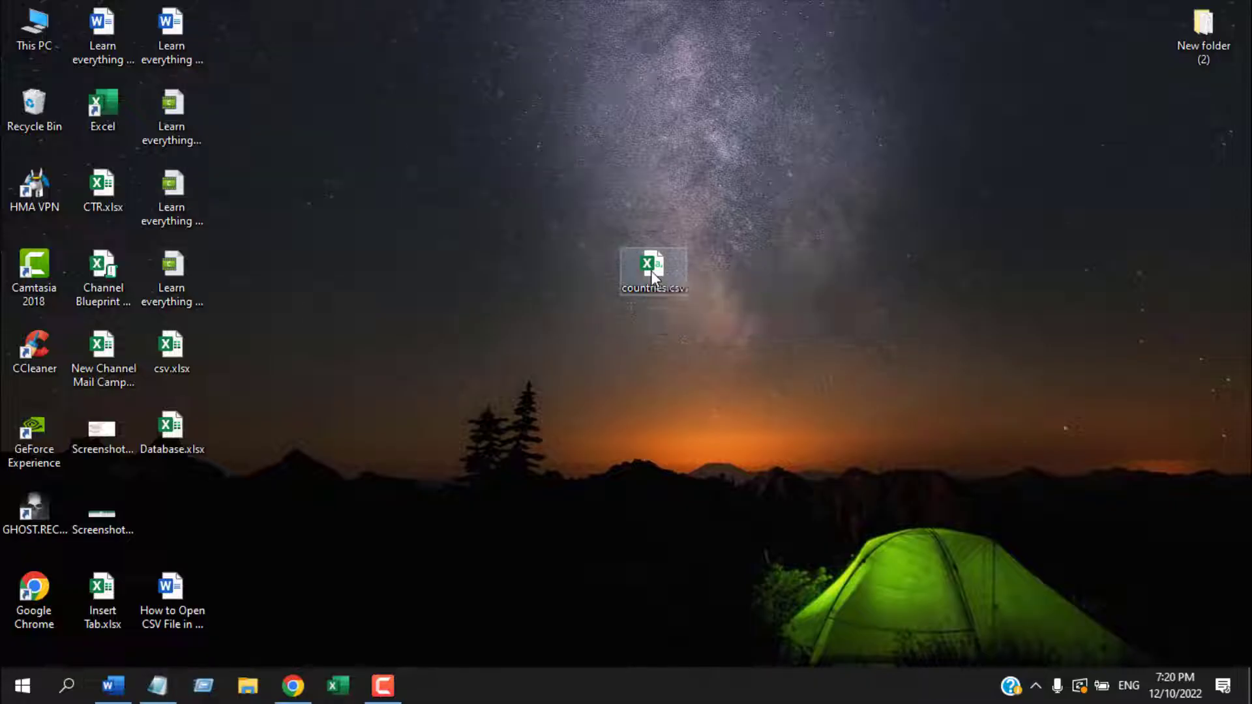
right_click(652, 272)
mouse_move(775, 365)
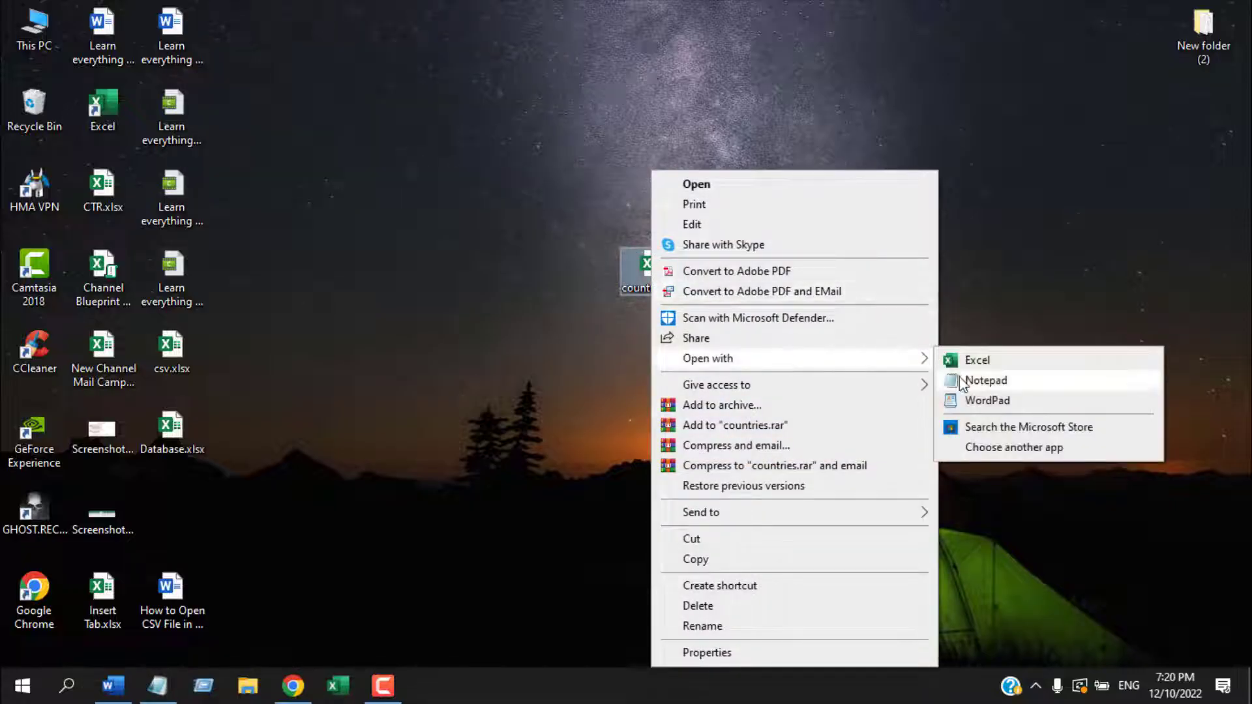
left_click(953, 381)
key("alt+F4")
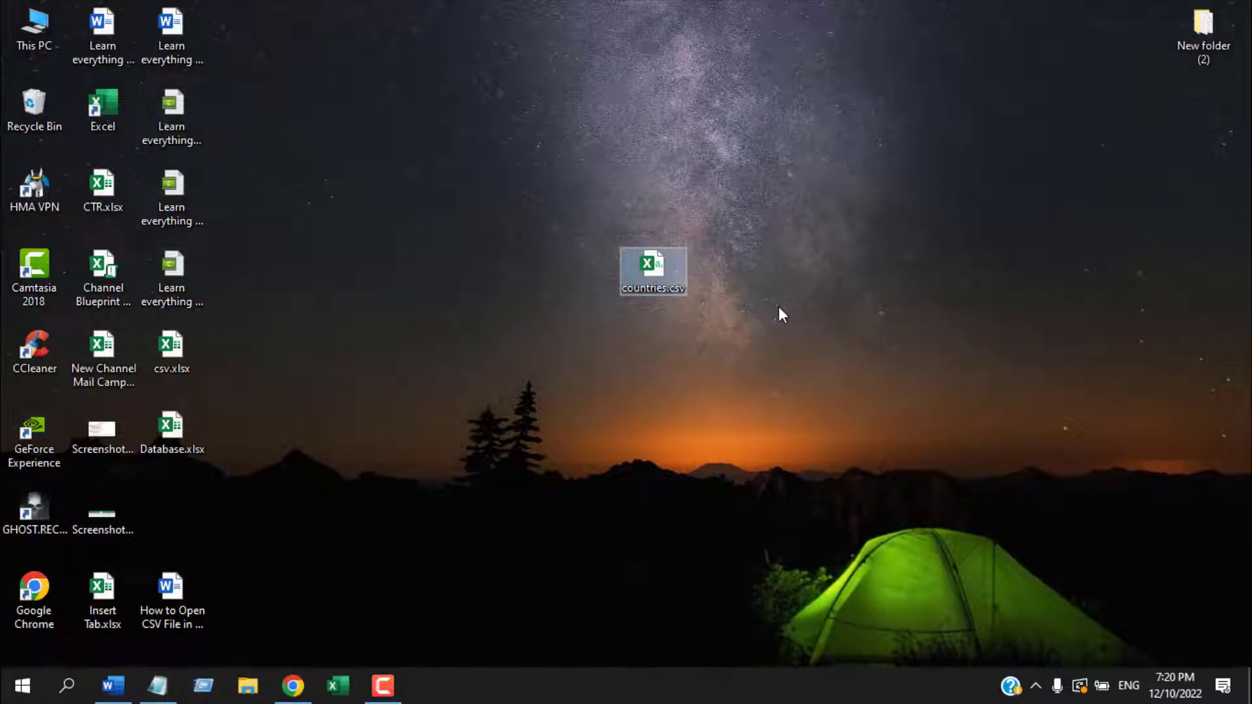
left_click(741, 309)
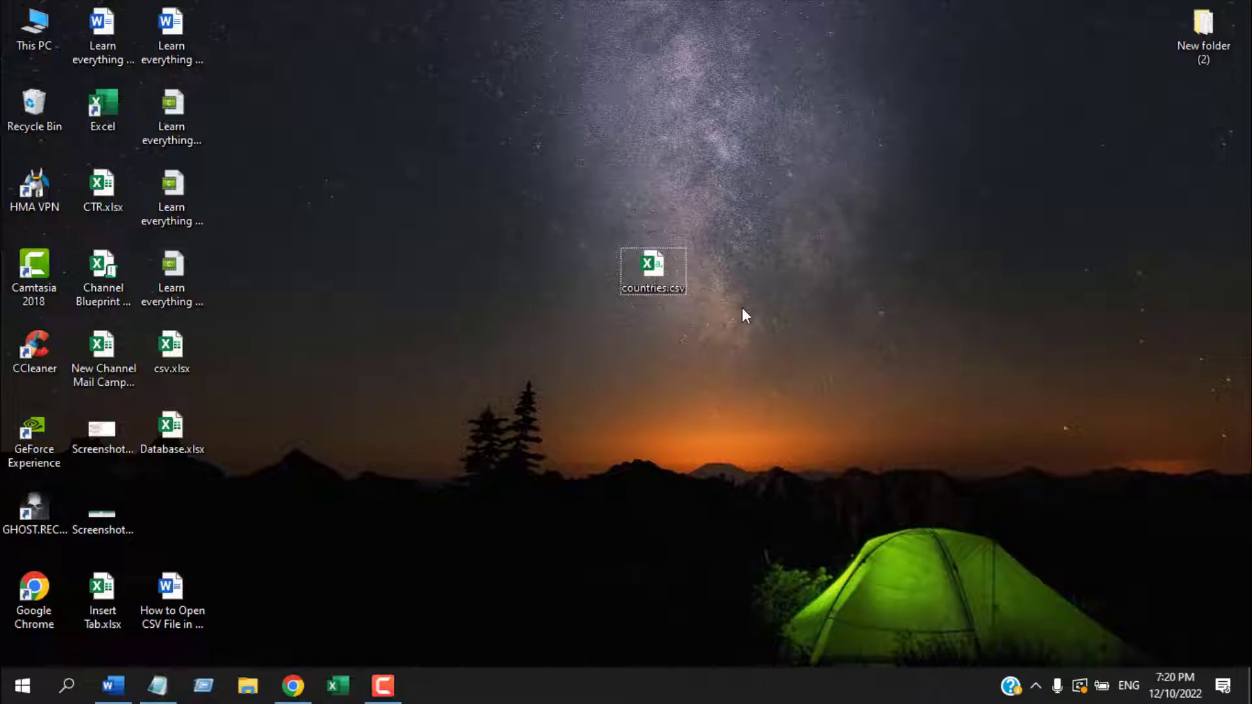
Open countries.csv in maximized Excel and check China's population 1.33E+09 in cell X48.
mouse_move(677, 272)
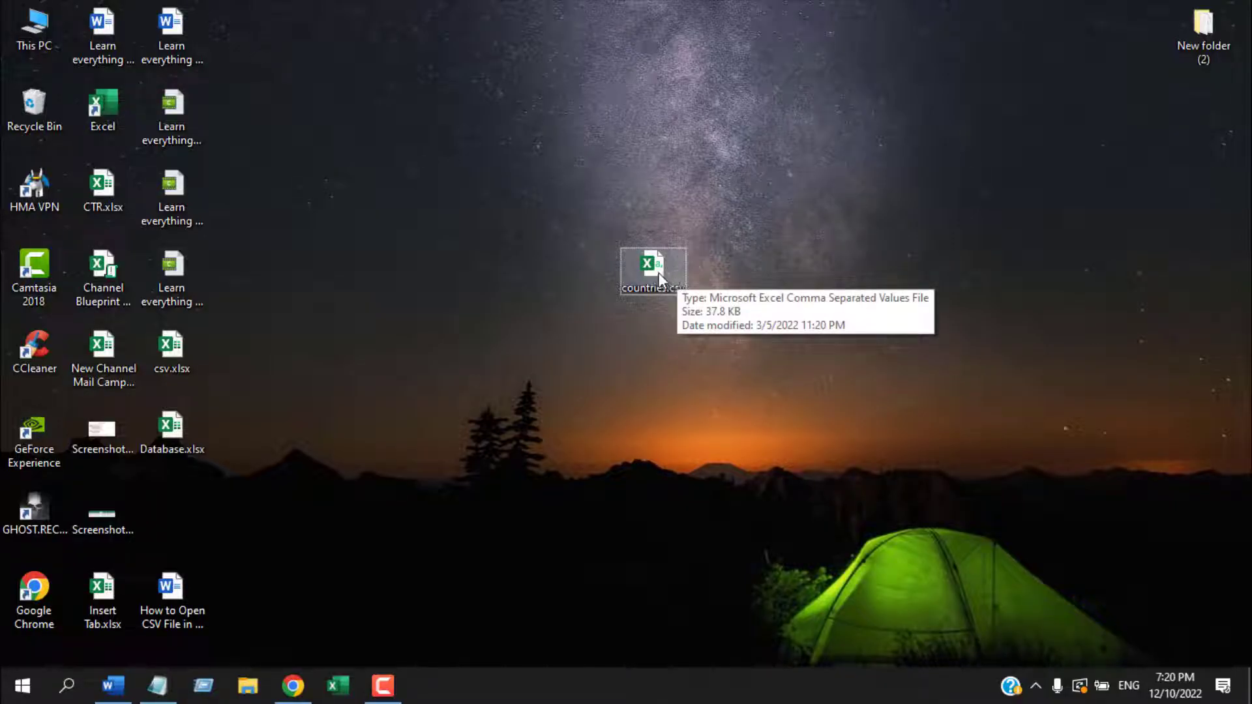
double_click(661, 281)
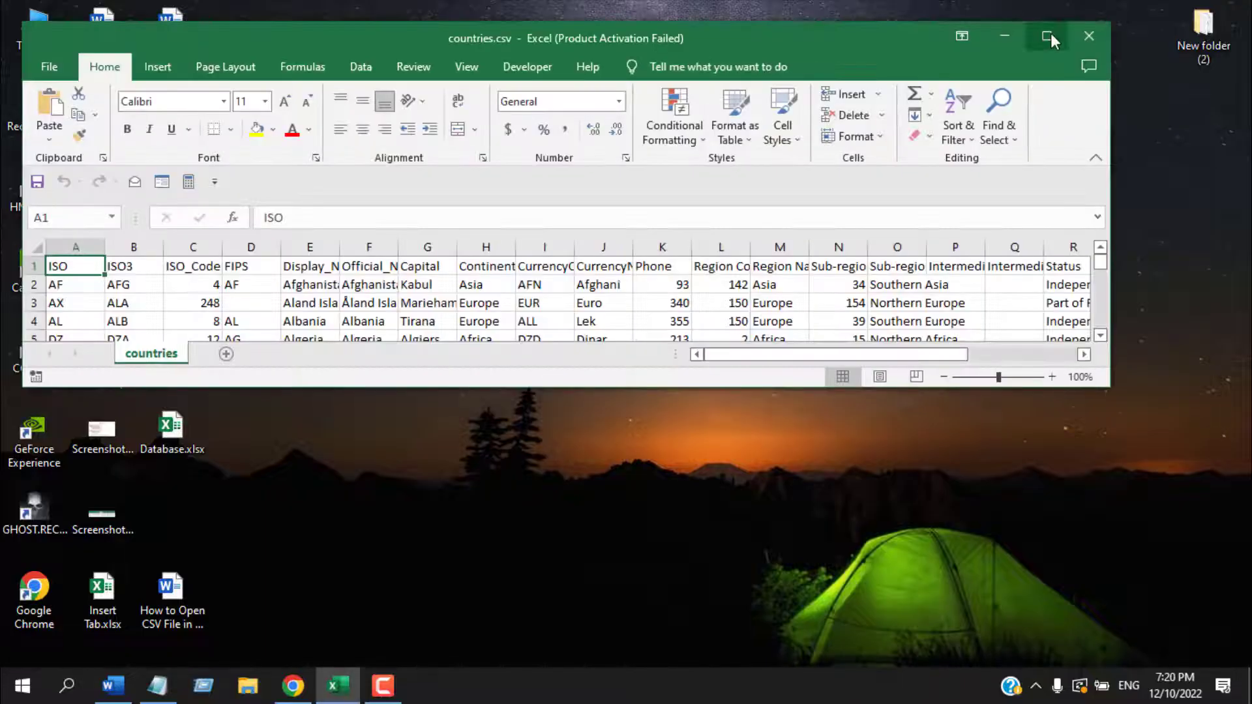
left_click(1051, 34)
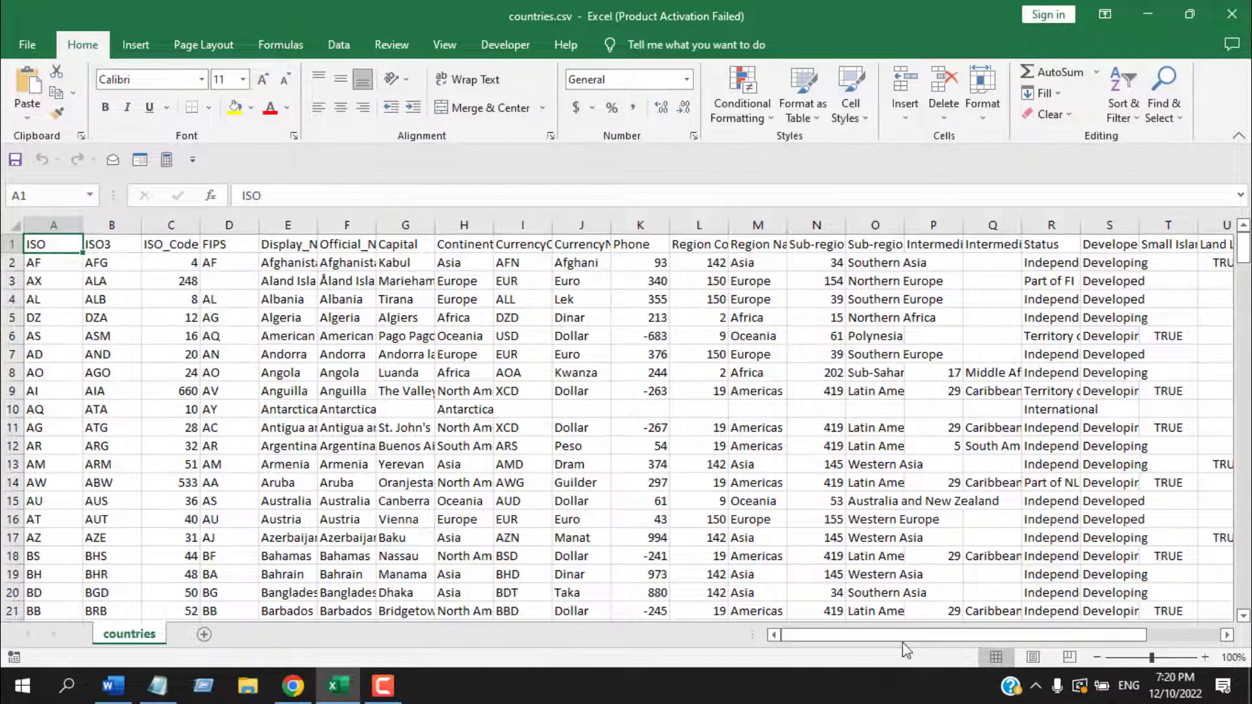
left_click_drag(885, 644, 1084, 642)
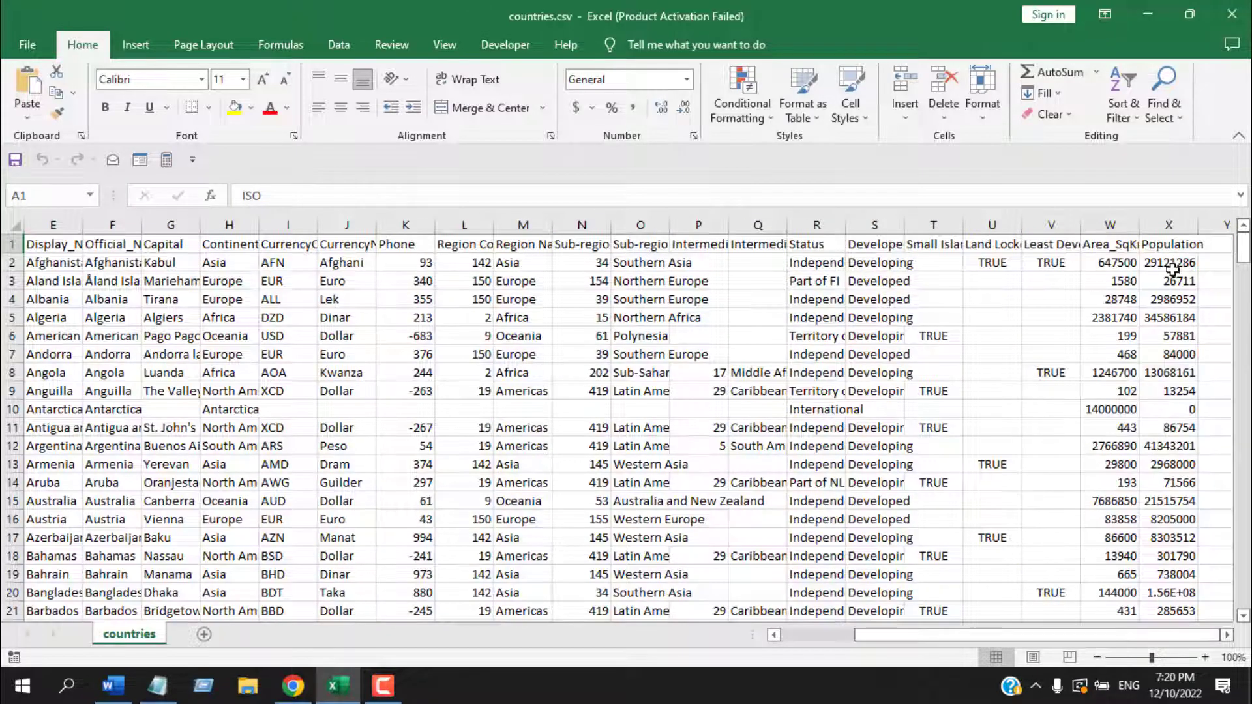
scroll(1155, 266, "down", 14)
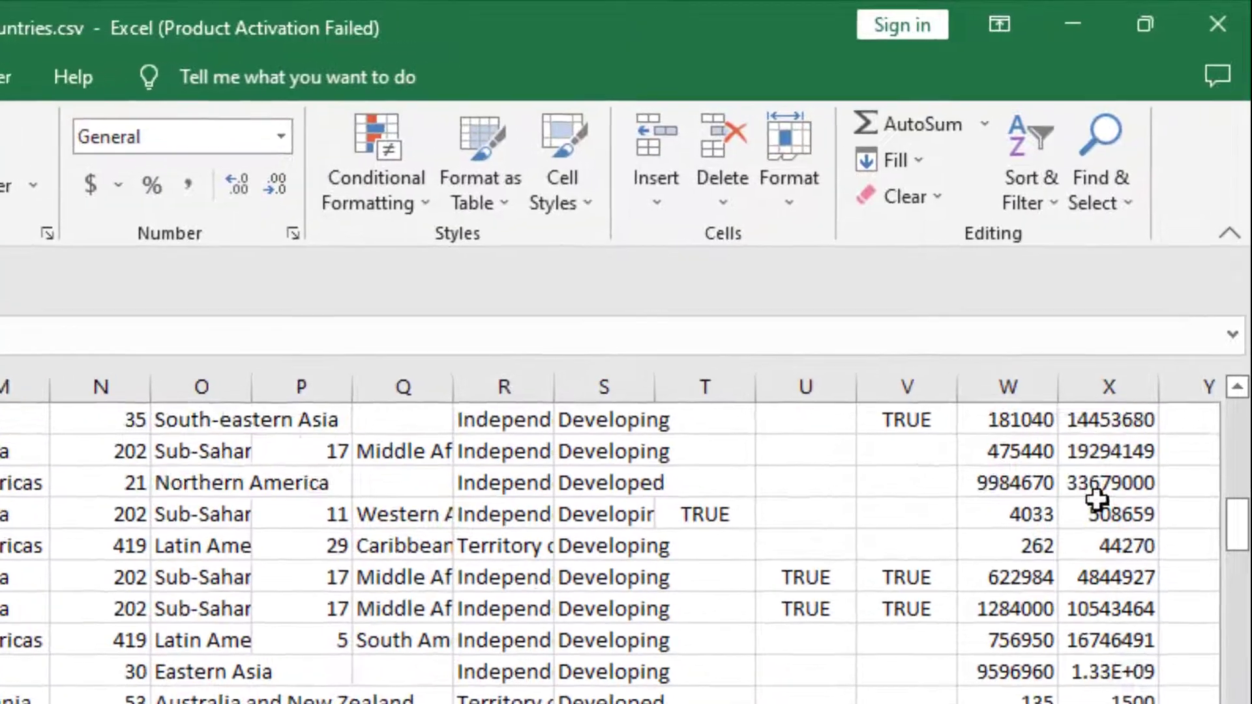
scroll(1097, 499, "down", 1)
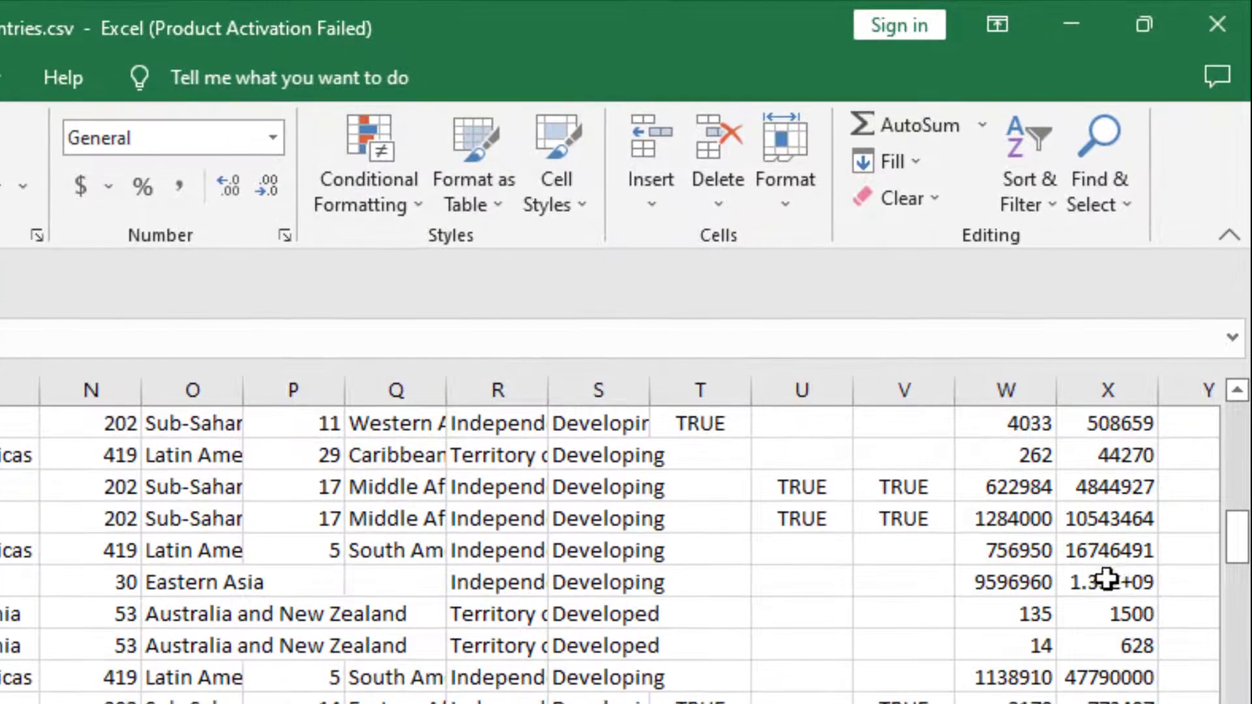
left_click(1109, 500)
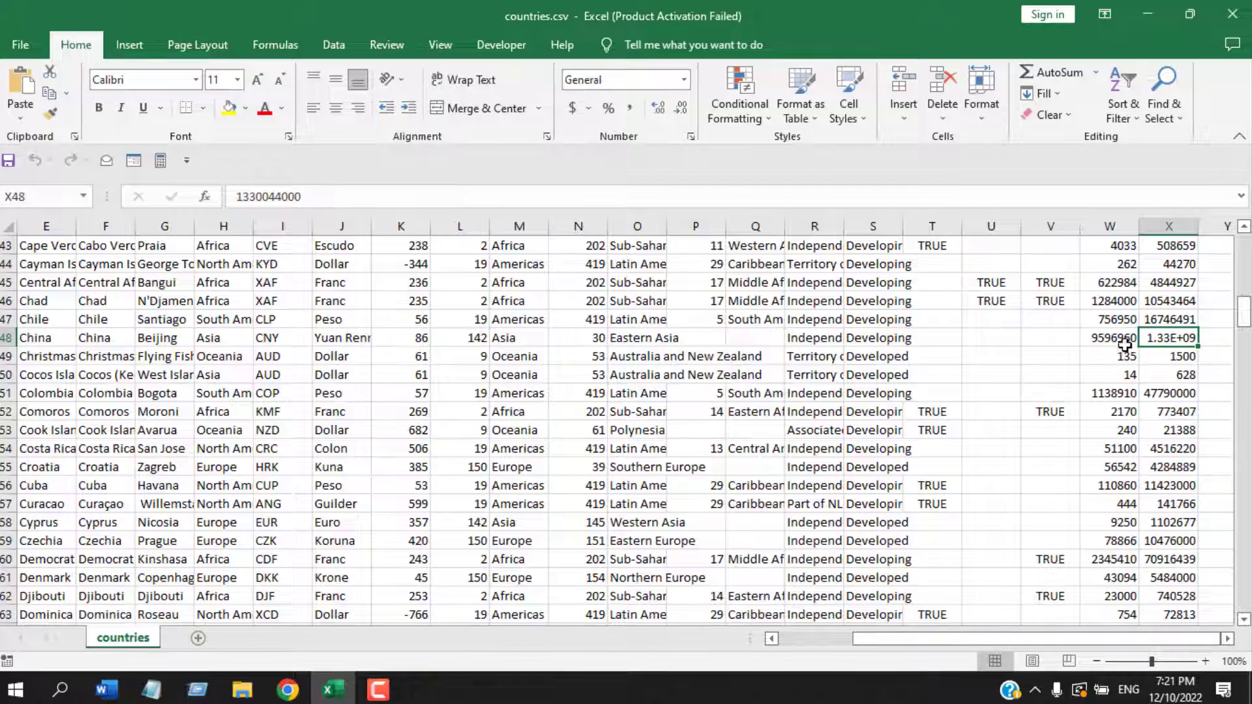
Close the countries.csv workbook and restart Excel with a new blank workbook.
left_click(1226, 15)
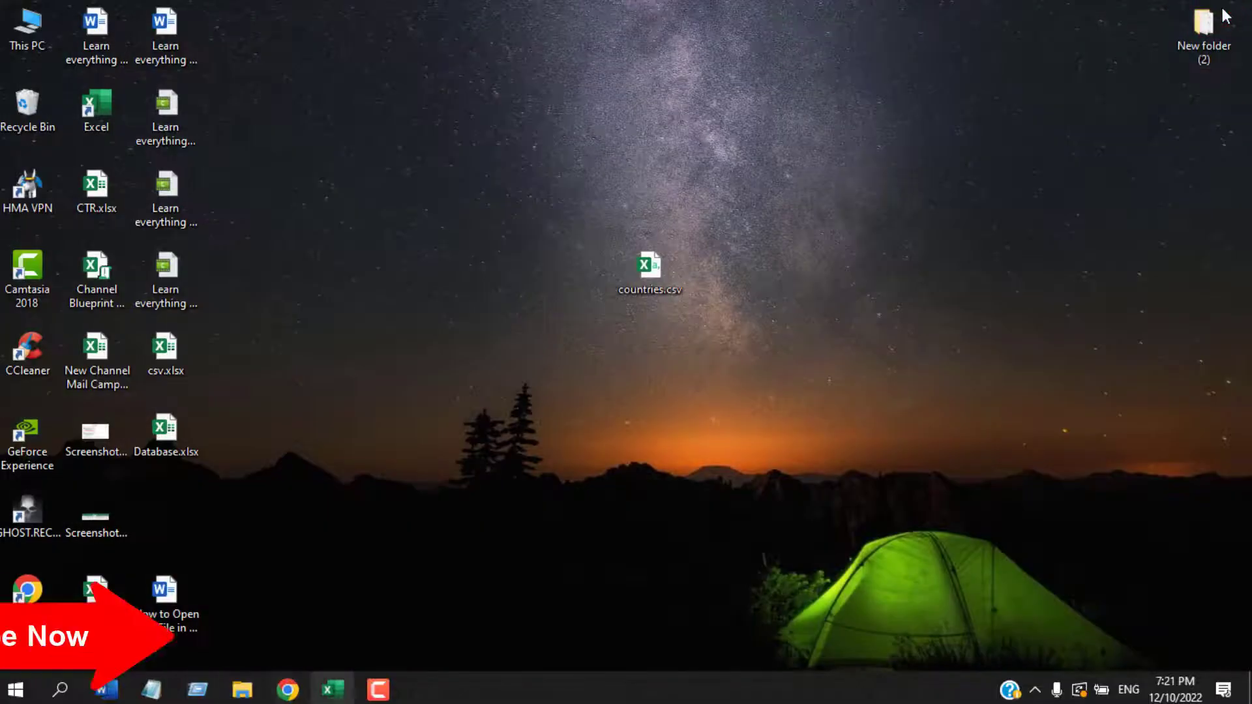
left_click(333, 689)
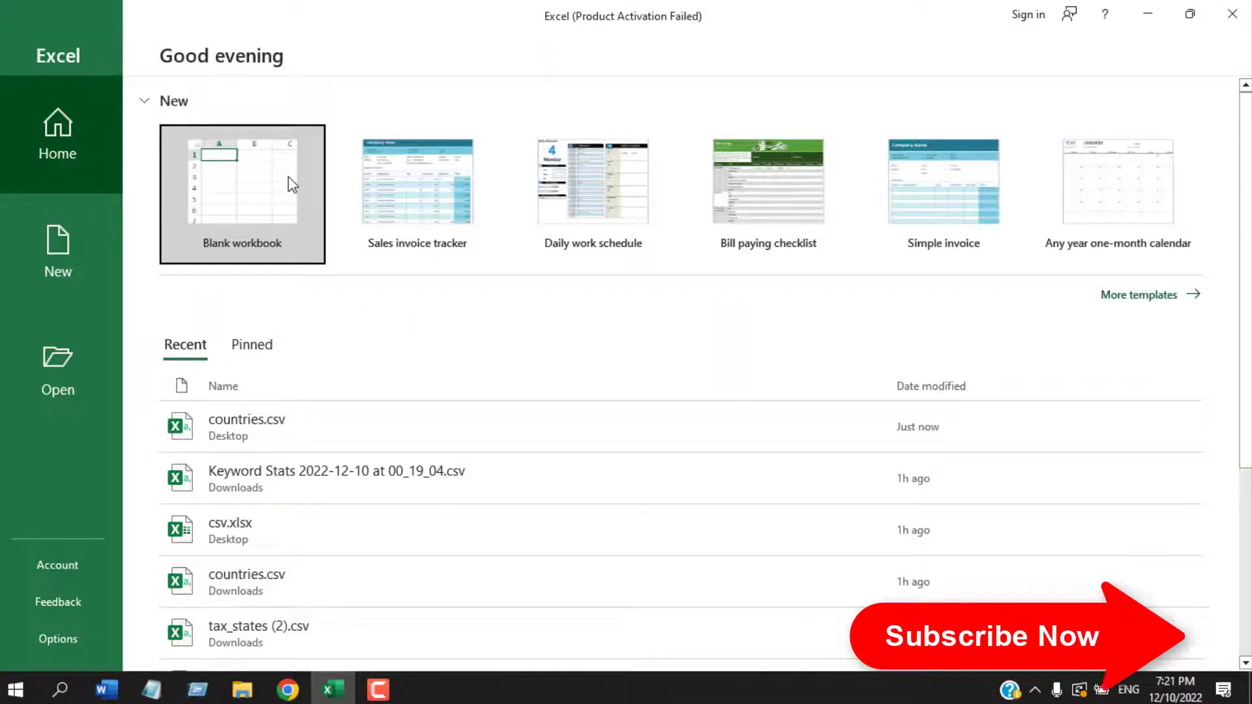
left_click(289, 179)
Import Desktop\countries.csv with Data > Get External Data > From Text.
left_click(332, 47)
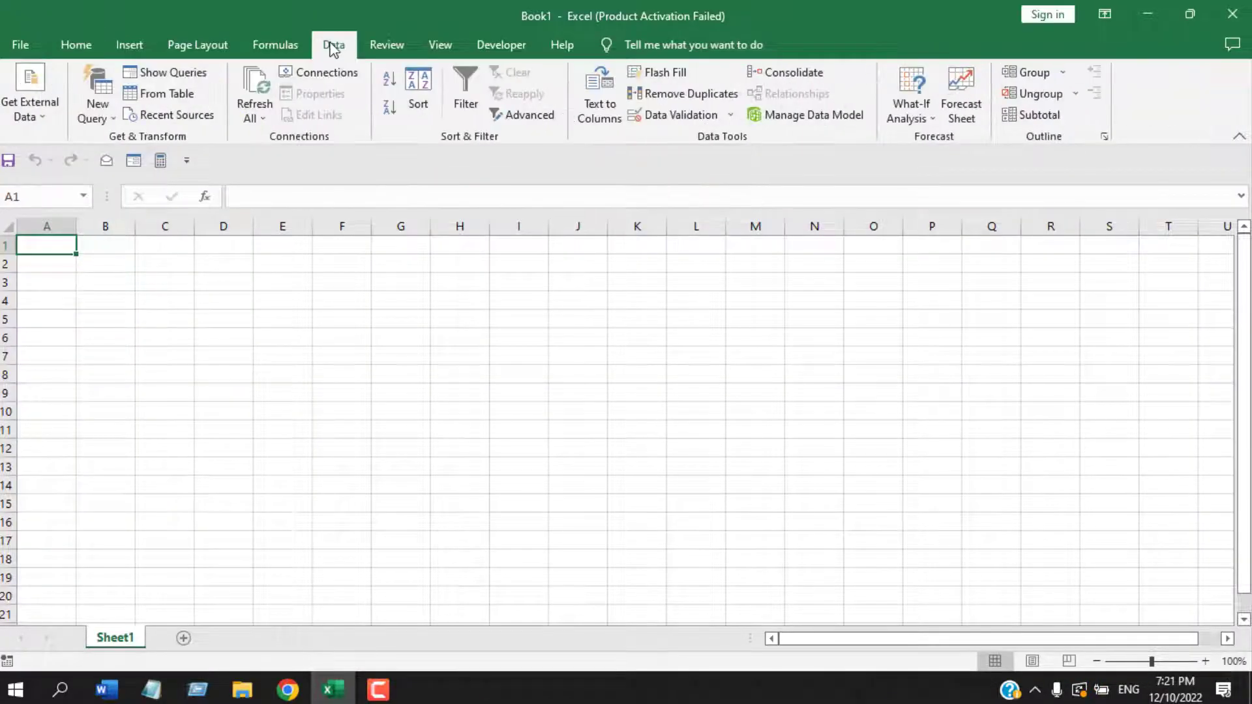
left_click(41, 120)
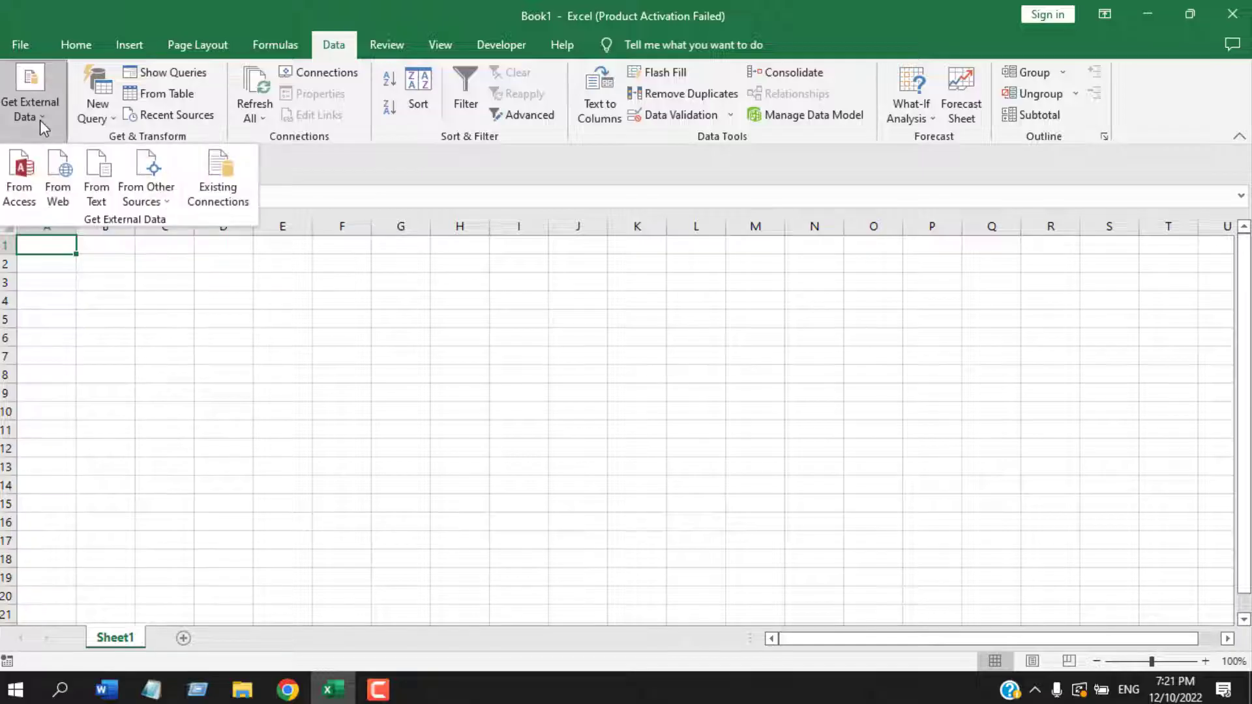
left_click(95, 189)
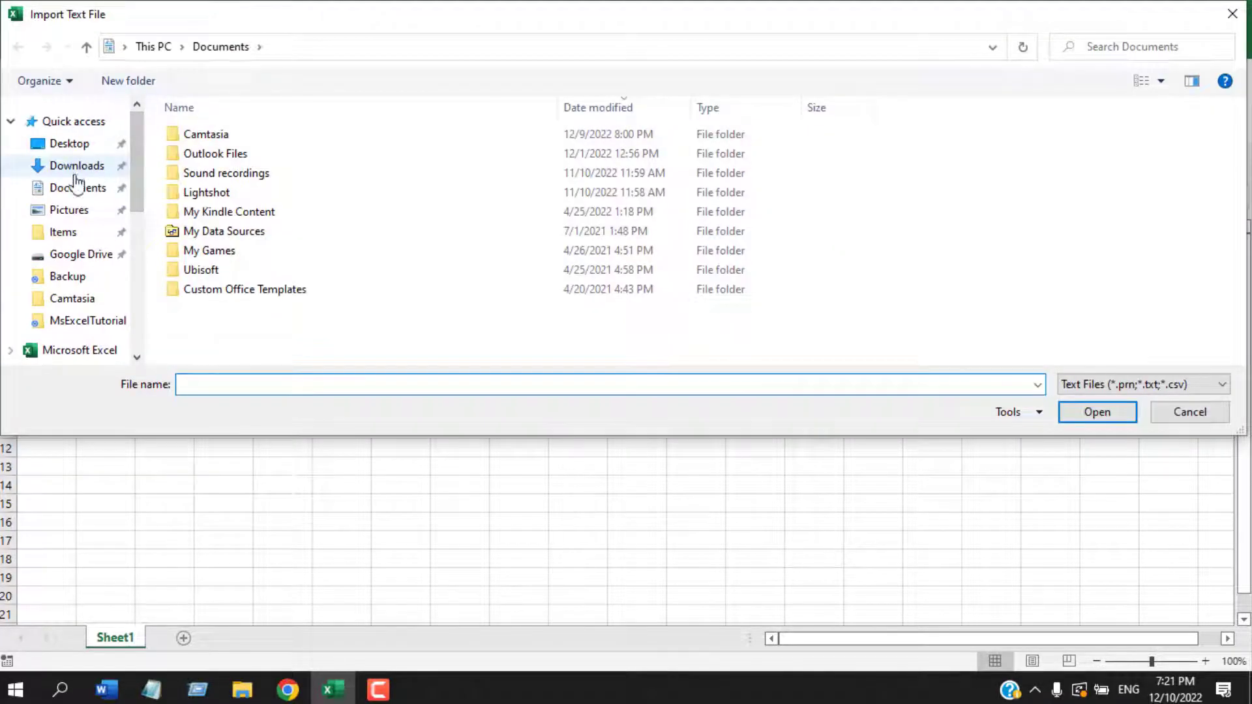
left_click(71, 144)
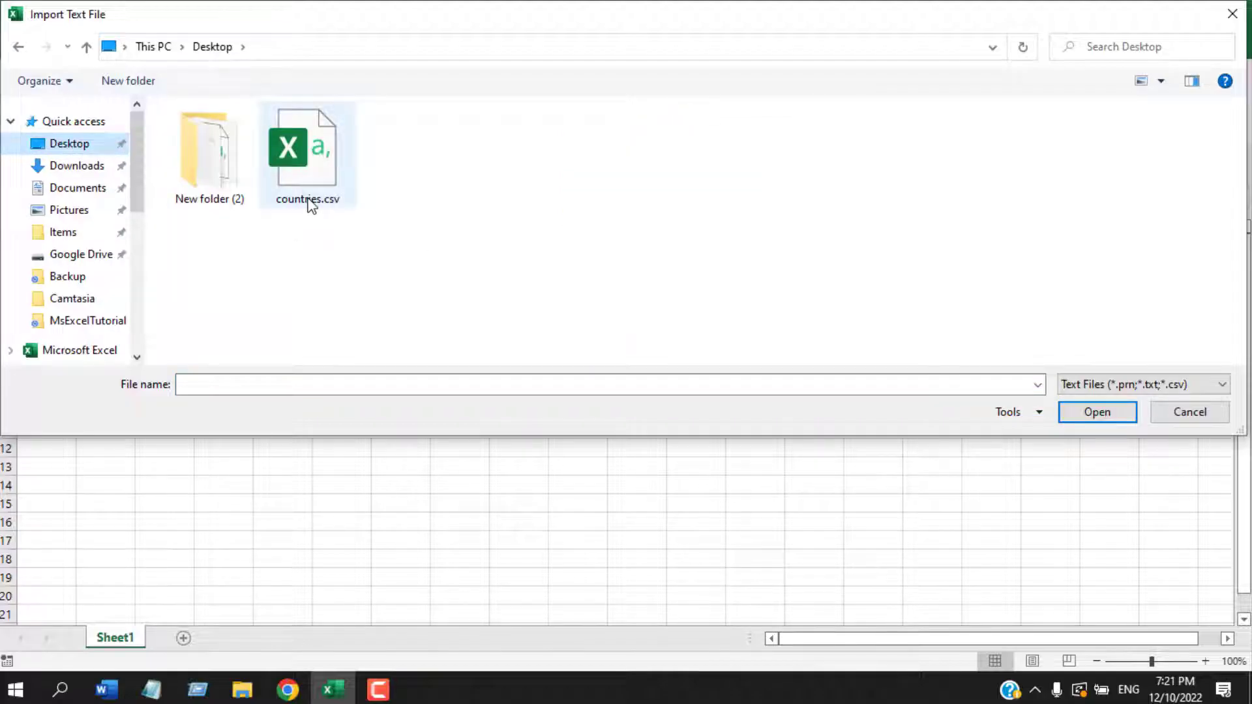
left_click(308, 195)
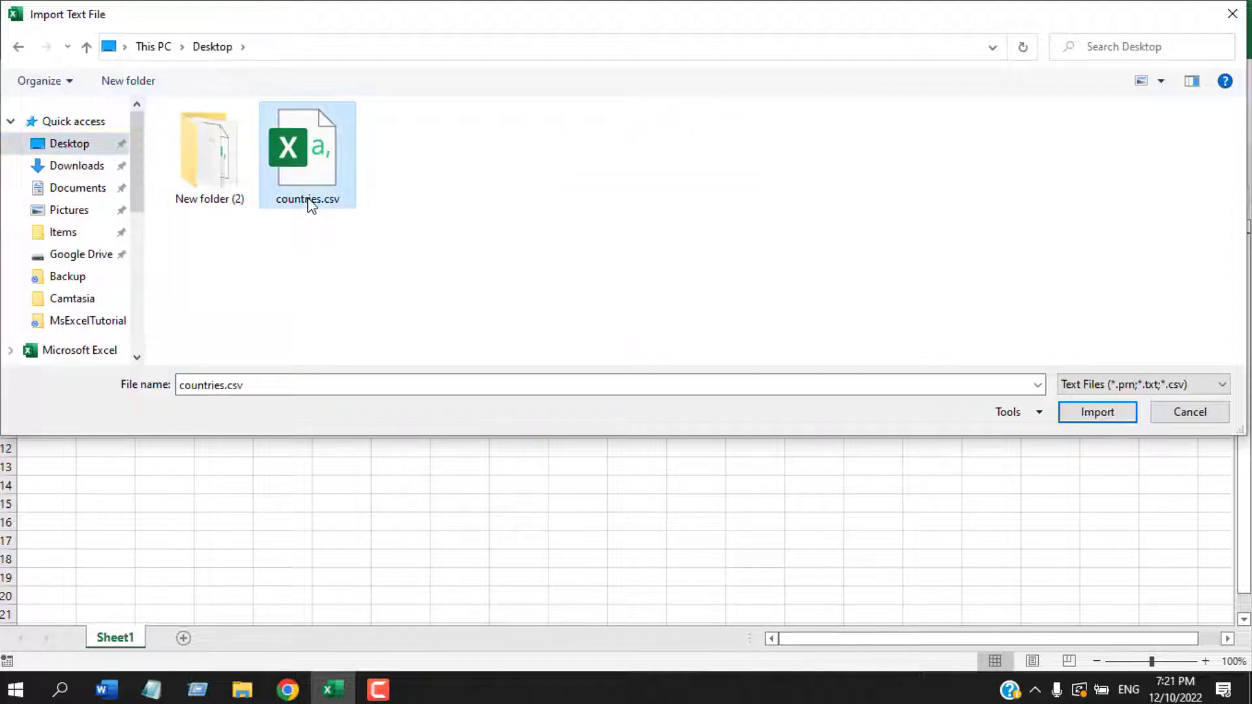
left_click(1114, 418)
In wizard step 1, mark the first row as column headers and continue.
left_click_drag(734, 120, 585, 163)
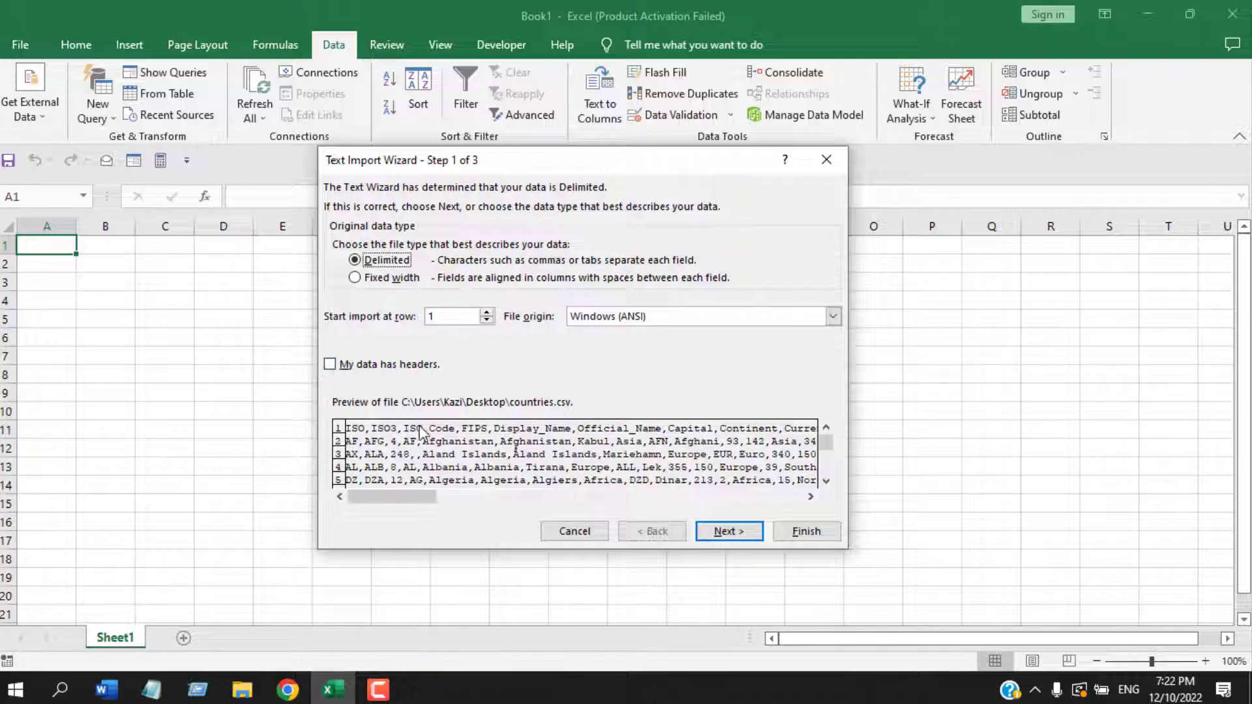
left_click(330, 365)
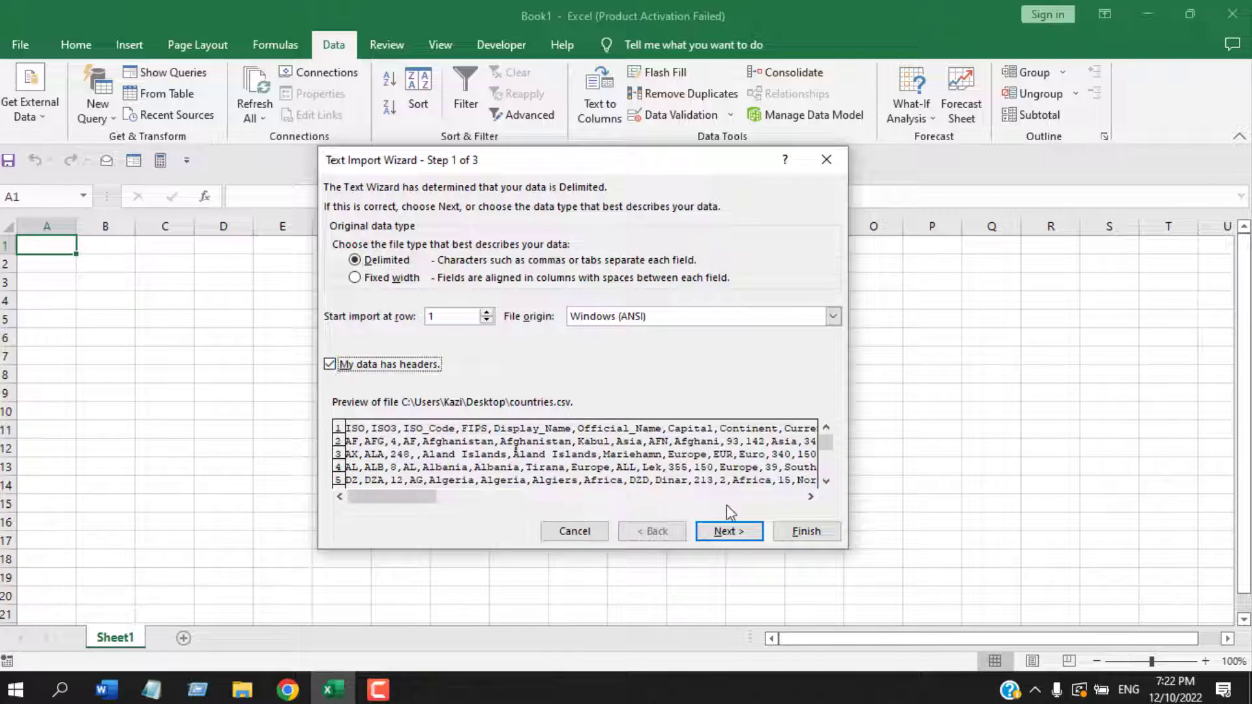
left_click(728, 528)
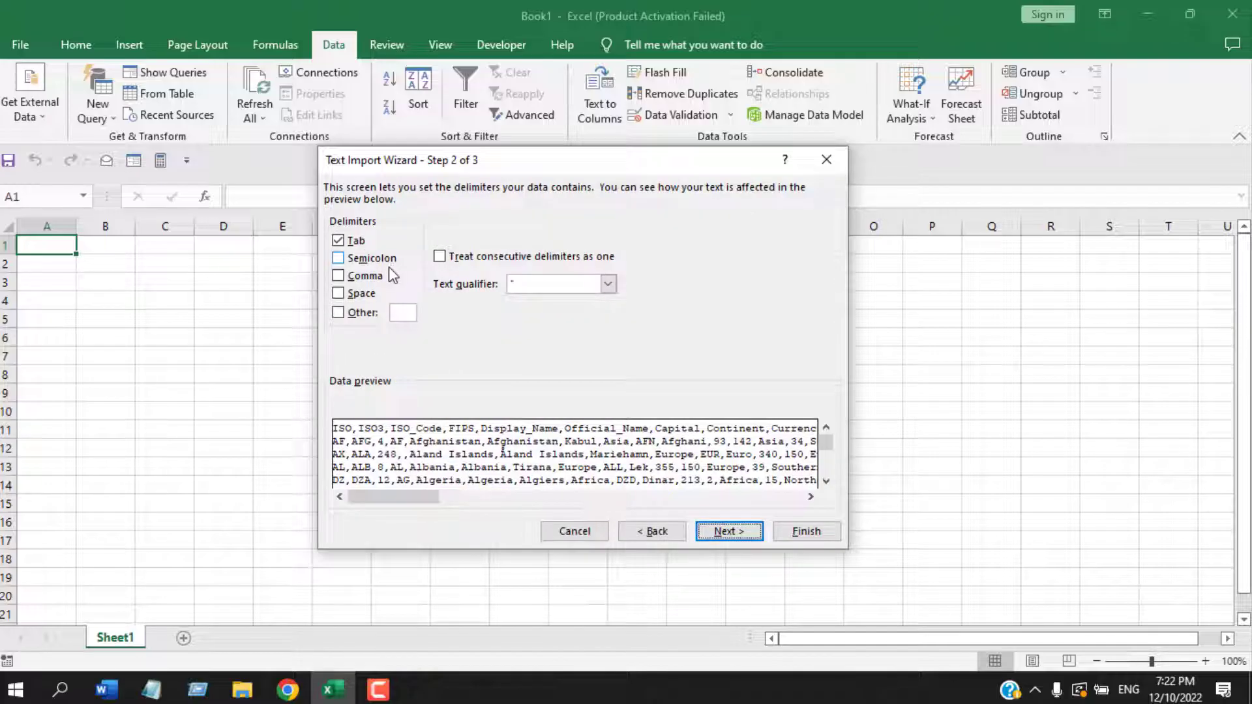
Make Comma the only delimiter, with Tab unchecked, and review the data preview.
left_click(338, 276)
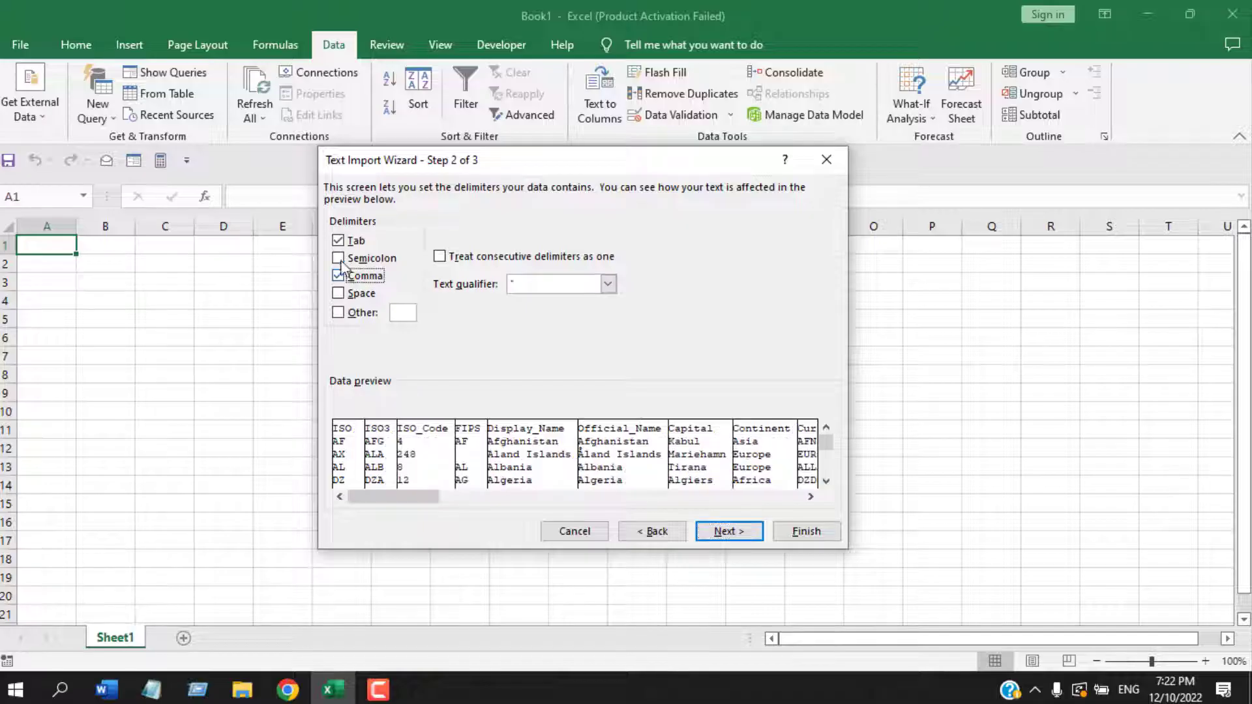
left_click(339, 241)
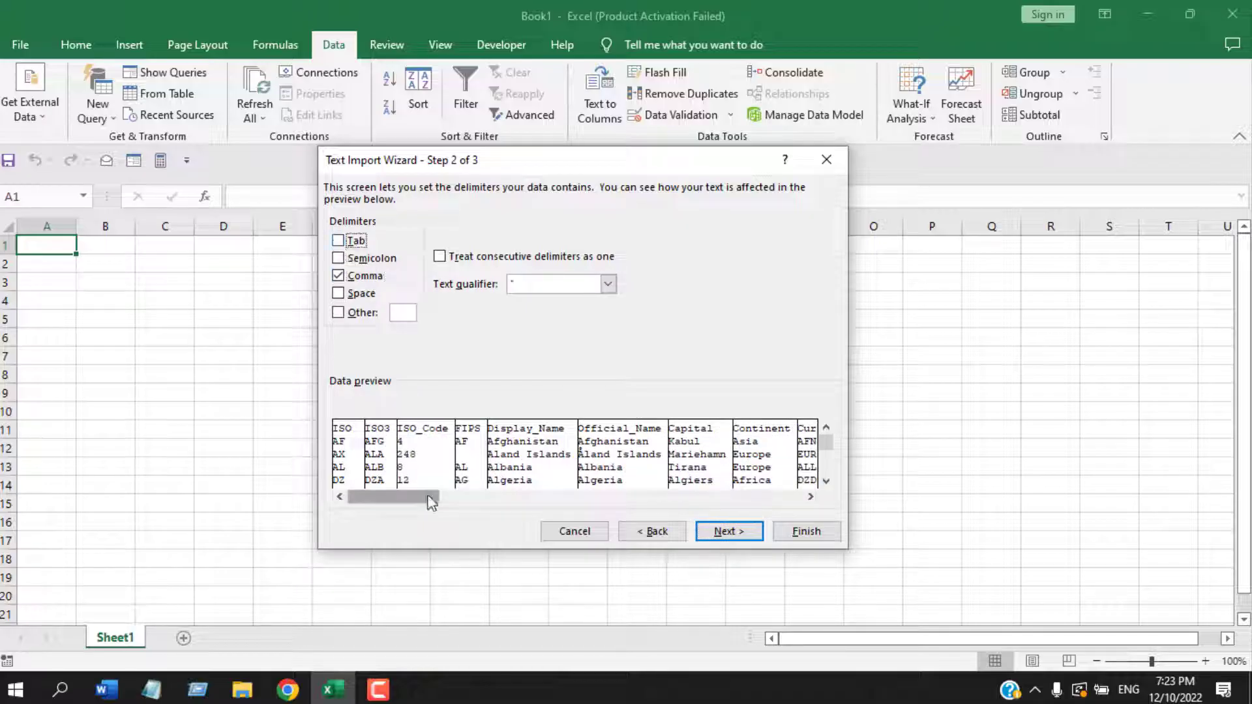
left_click_drag(401, 497, 776, 512)
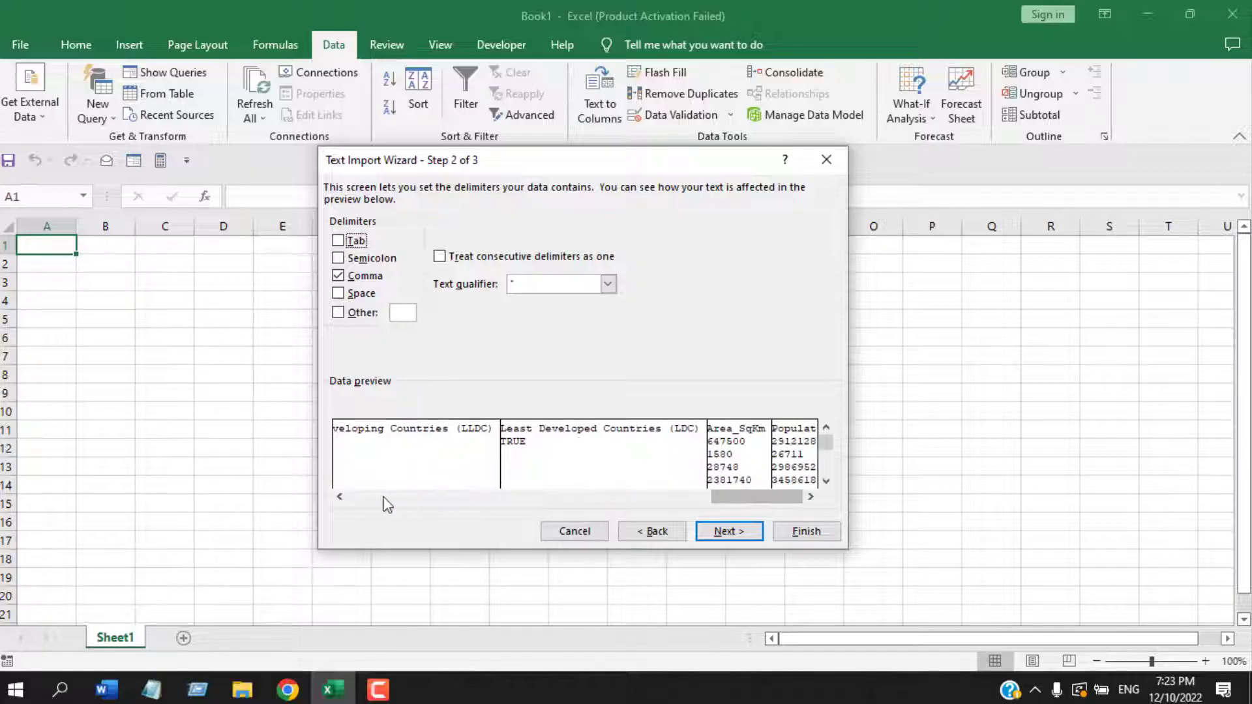
left_click(338, 497)
left_click(338, 497)
left_click_drag(338, 497, 339, 497)
left_click_drag(593, 497, 405, 497)
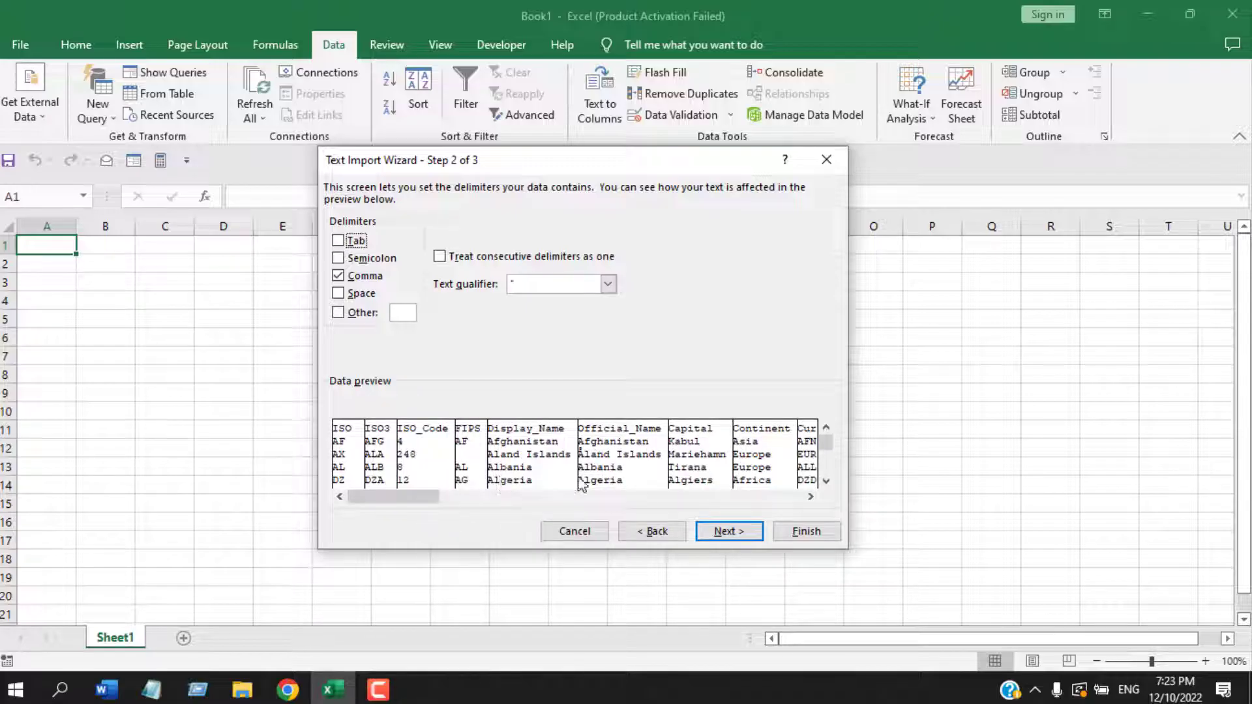
In wizard step 3, set the Population and Area_SqKm columns to Text format.
left_click(730, 532)
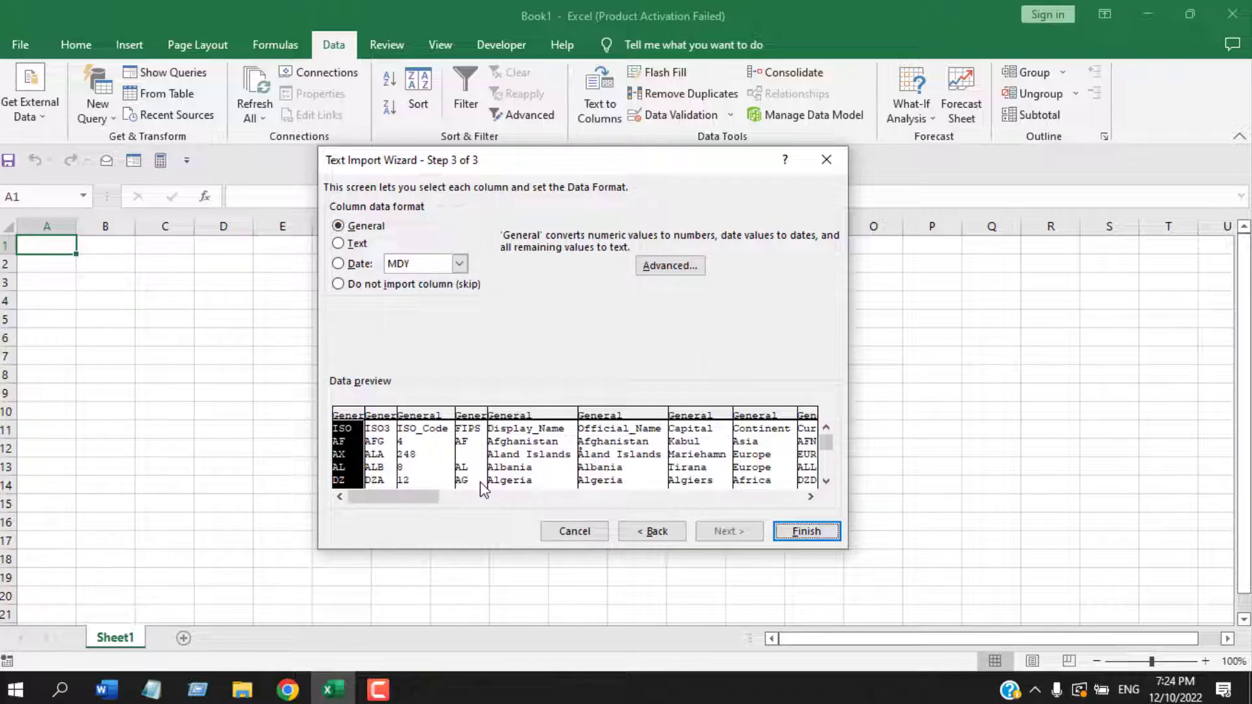
scroll(480, 489, "right", 5)
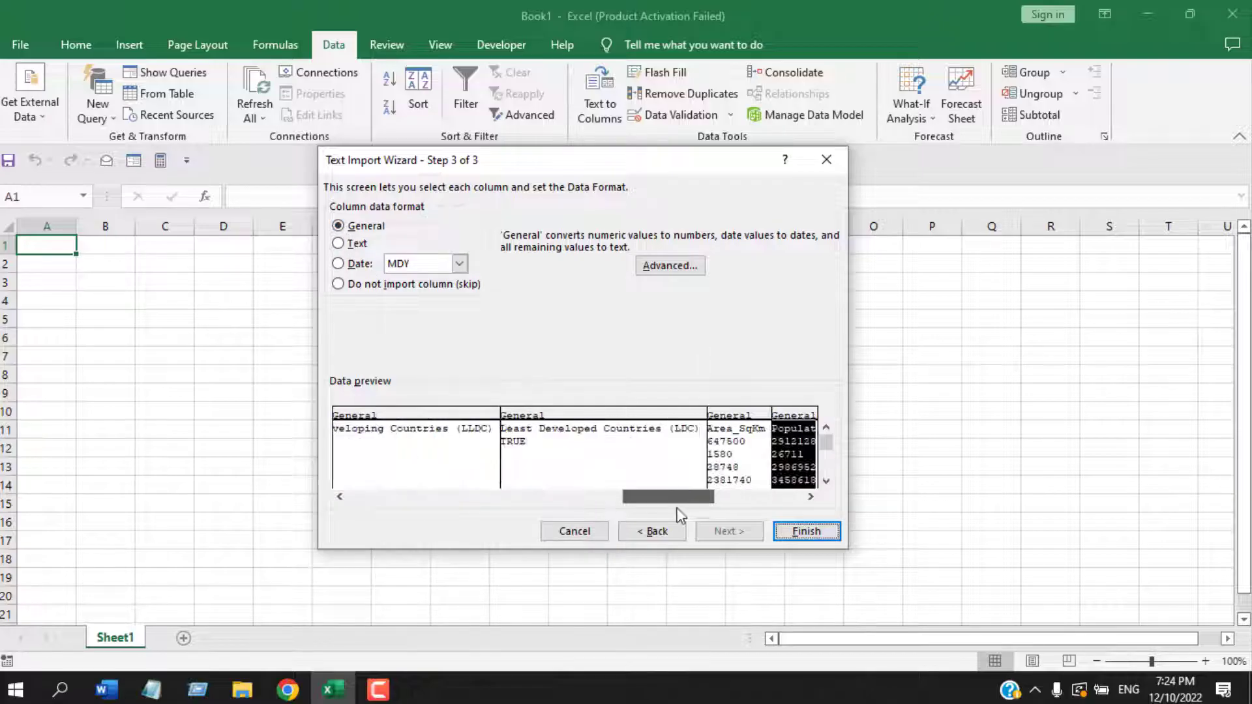
scroll(507, 494, "left", 5)
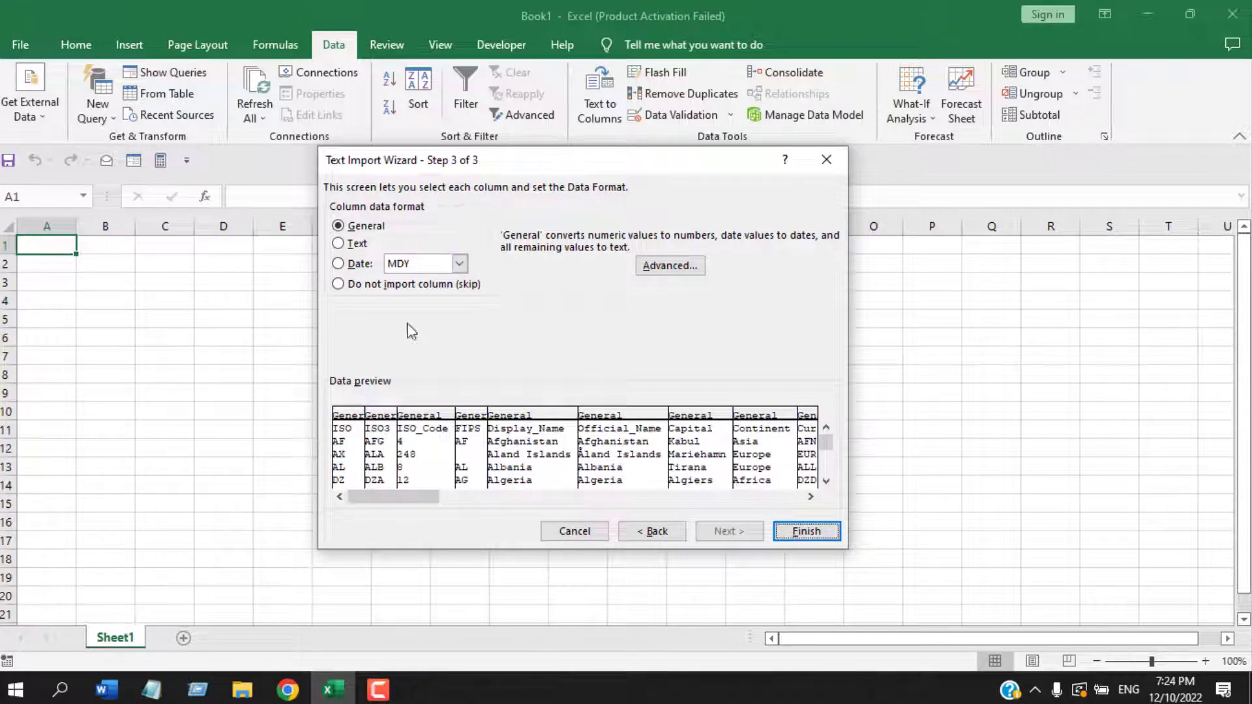
left_click_drag(424, 497, 782, 497)
left_click(793, 475)
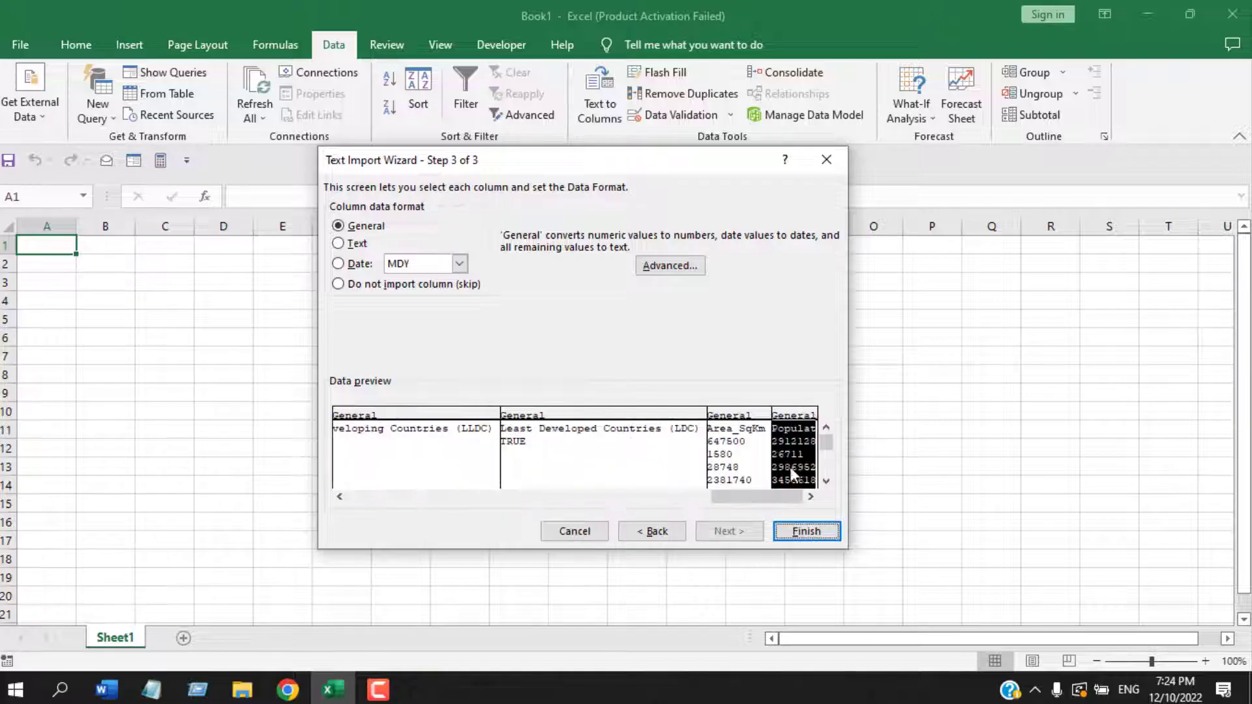
left_click(749, 423, "shift")
left_click(796, 423)
left_click(756, 423, "shift")
left_click(790, 423)
left_click(339, 244)
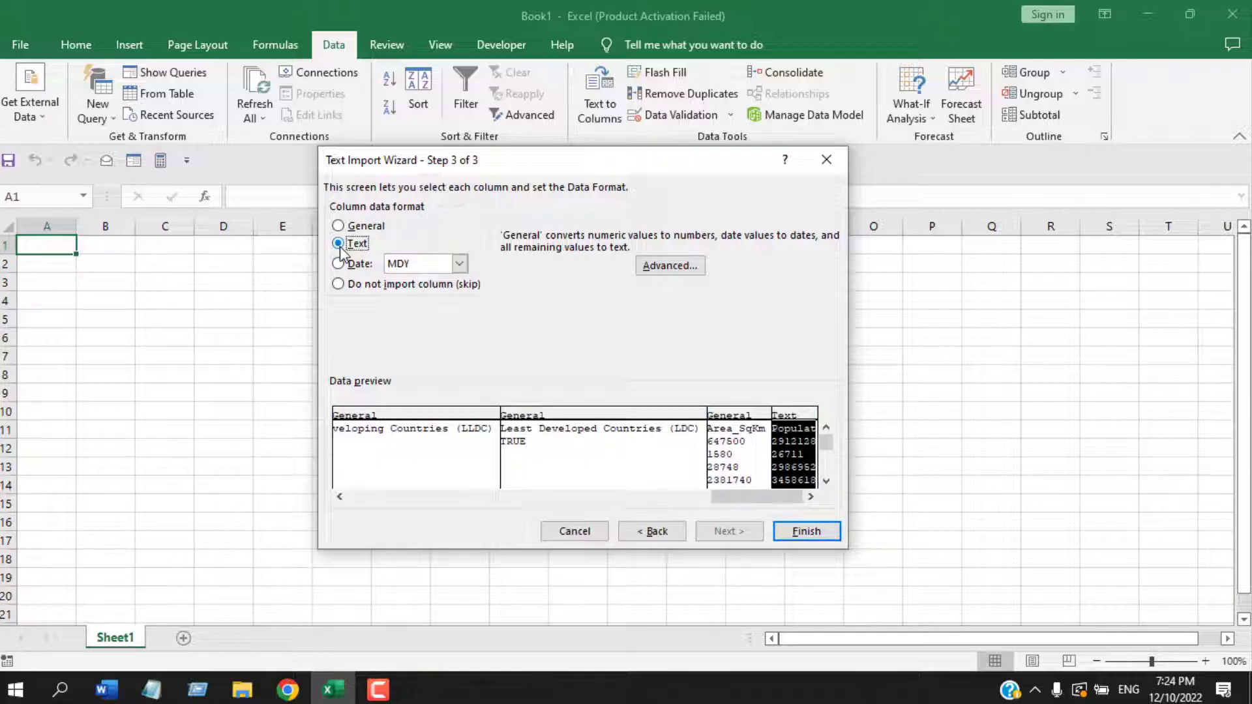
left_click(732, 421)
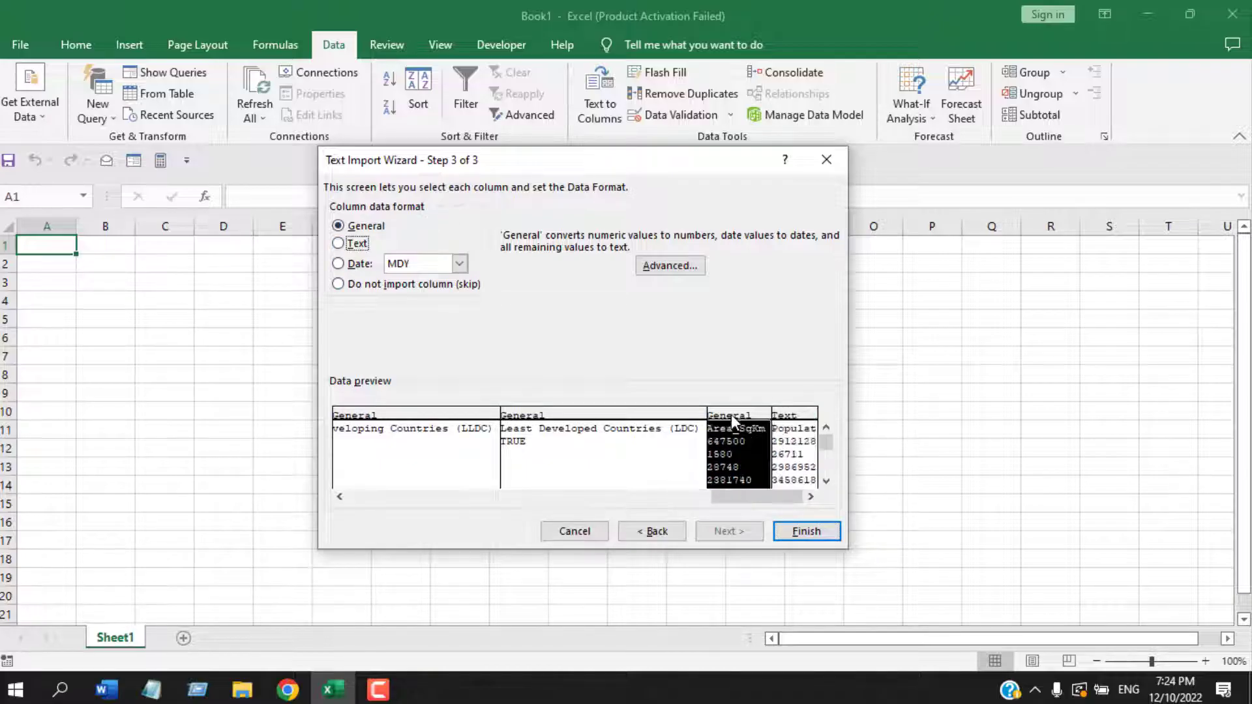
left_click(339, 243)
Try MDY date and Skip on columns, revert to Text and import, then open Advanced settings.
left_click(459, 263)
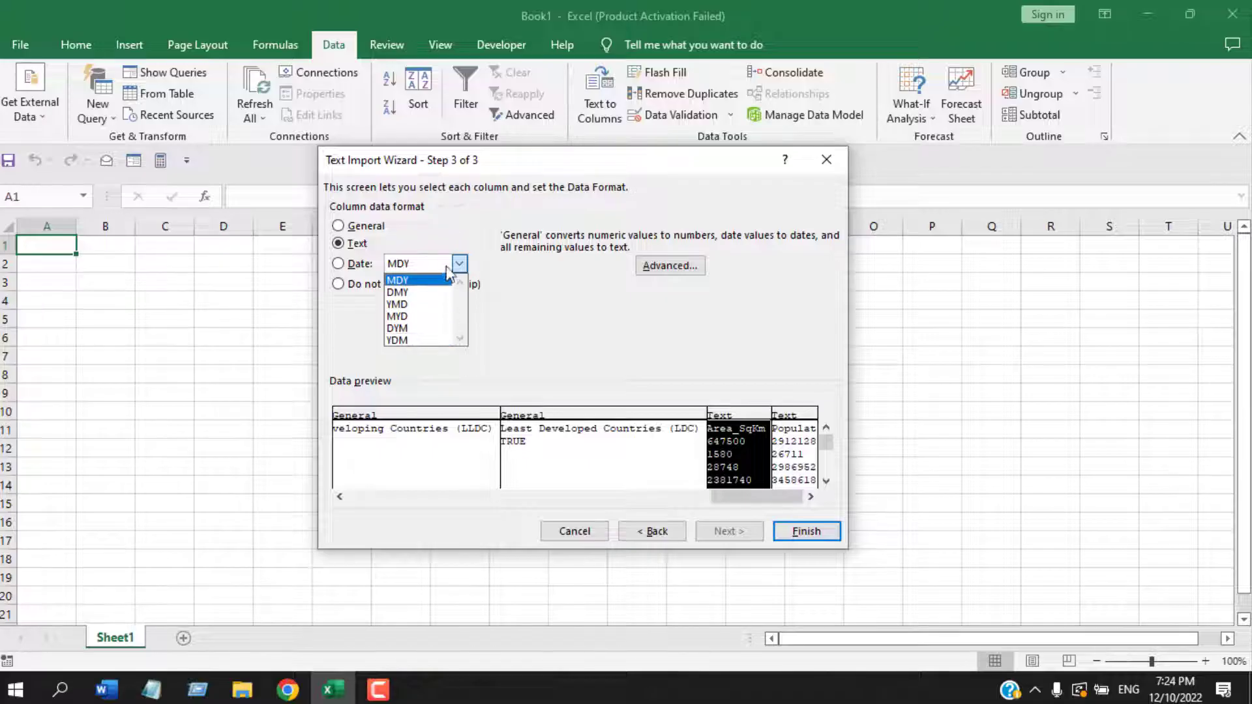
left_click(486, 250)
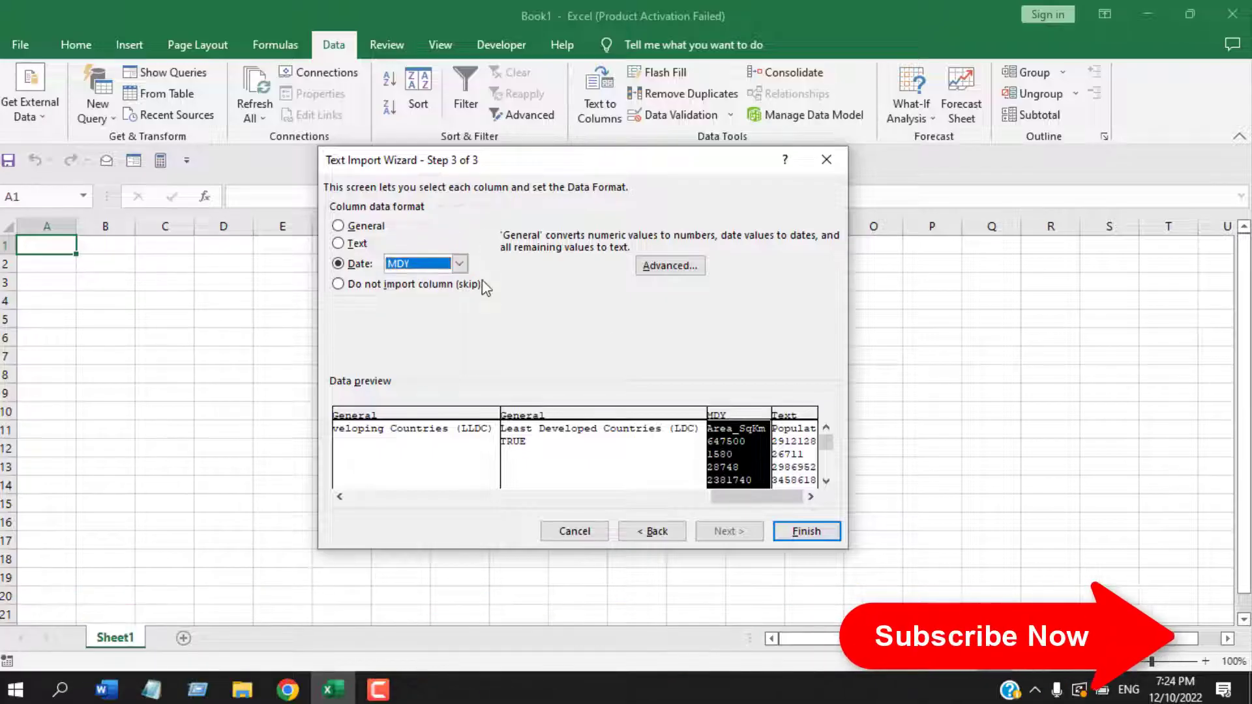
left_click(368, 245)
left_click(369, 246)
left_click(595, 428)
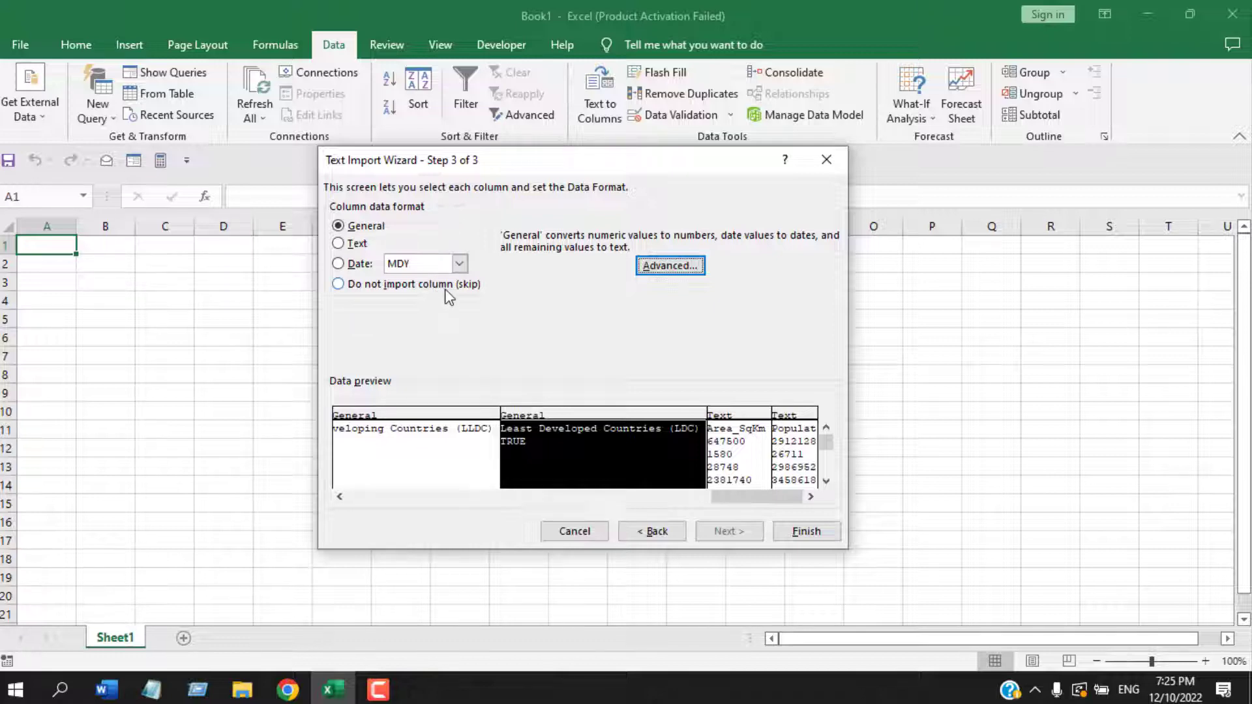
left_click(402, 285)
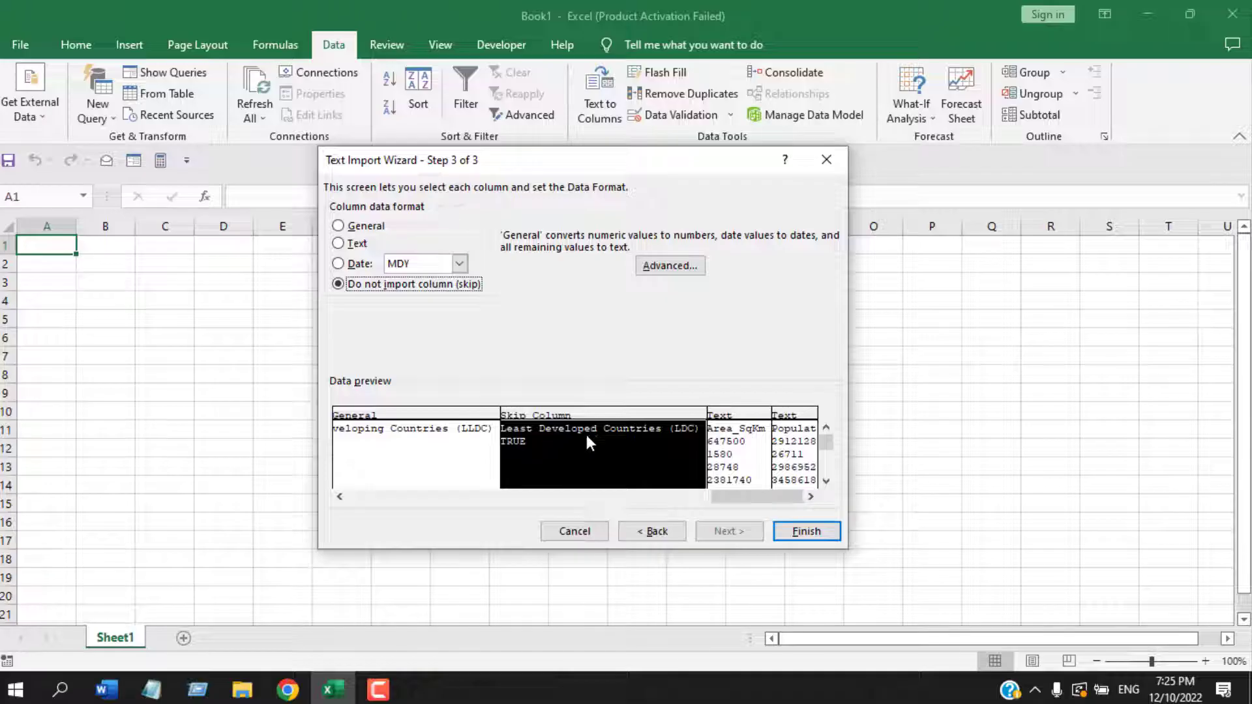
left_click(338, 226)
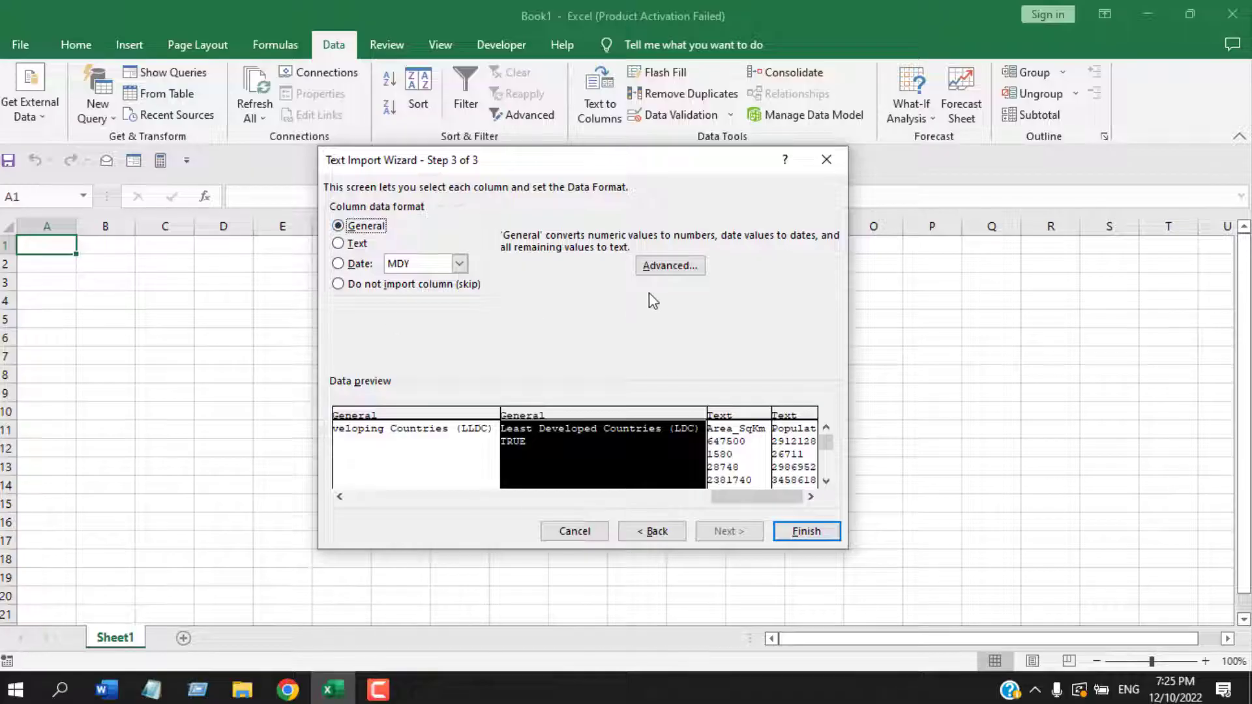
left_click(655, 271)
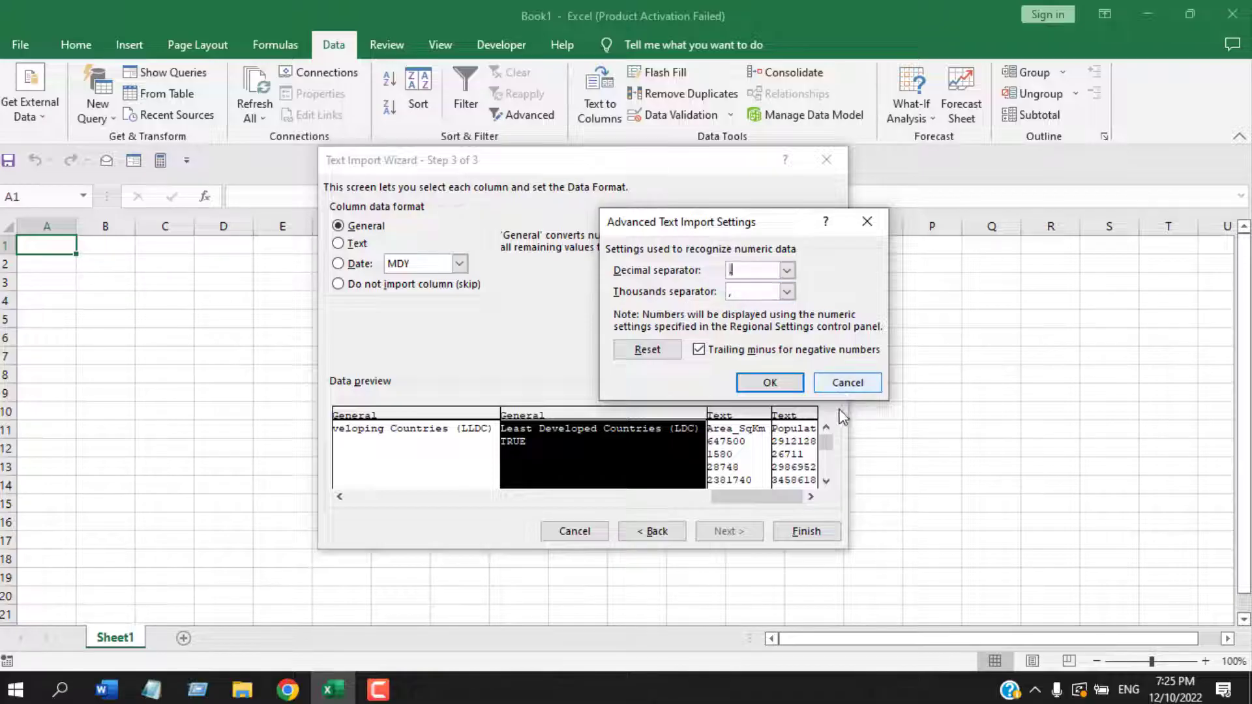
Cancel the Advanced settings and finish the import into the existing worksheet at $A$1.
left_click(846, 384)
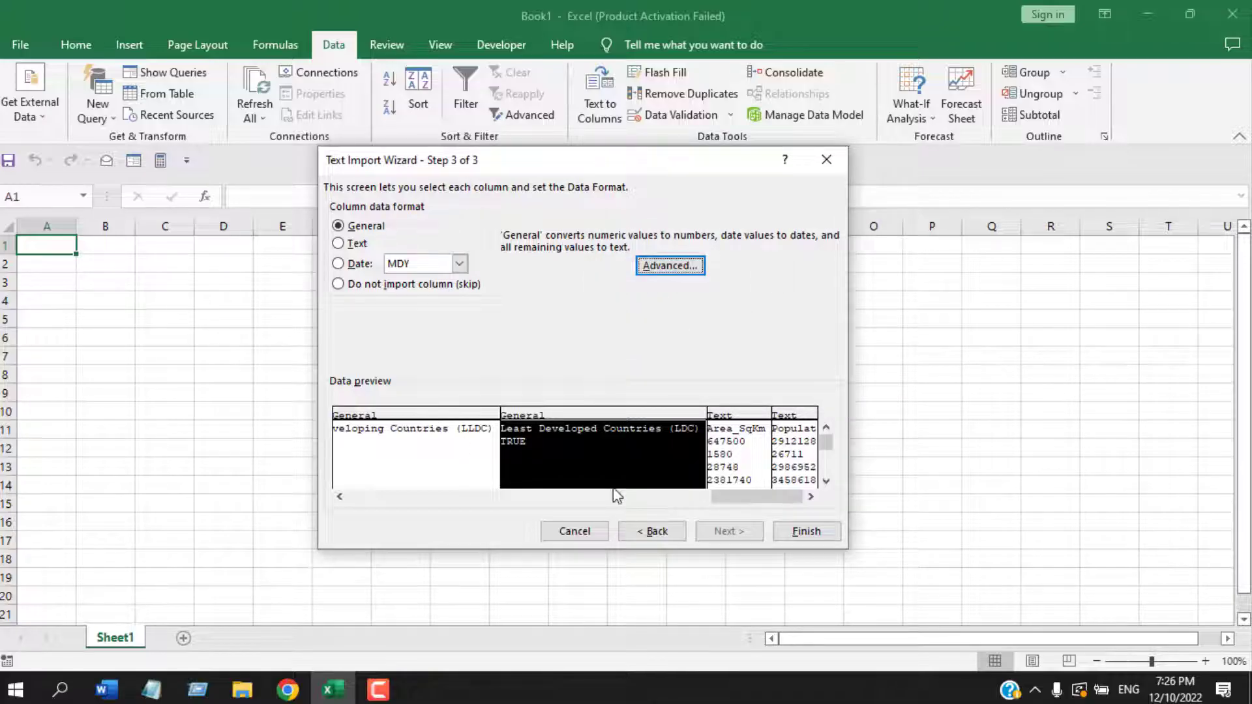
left_click(803, 531)
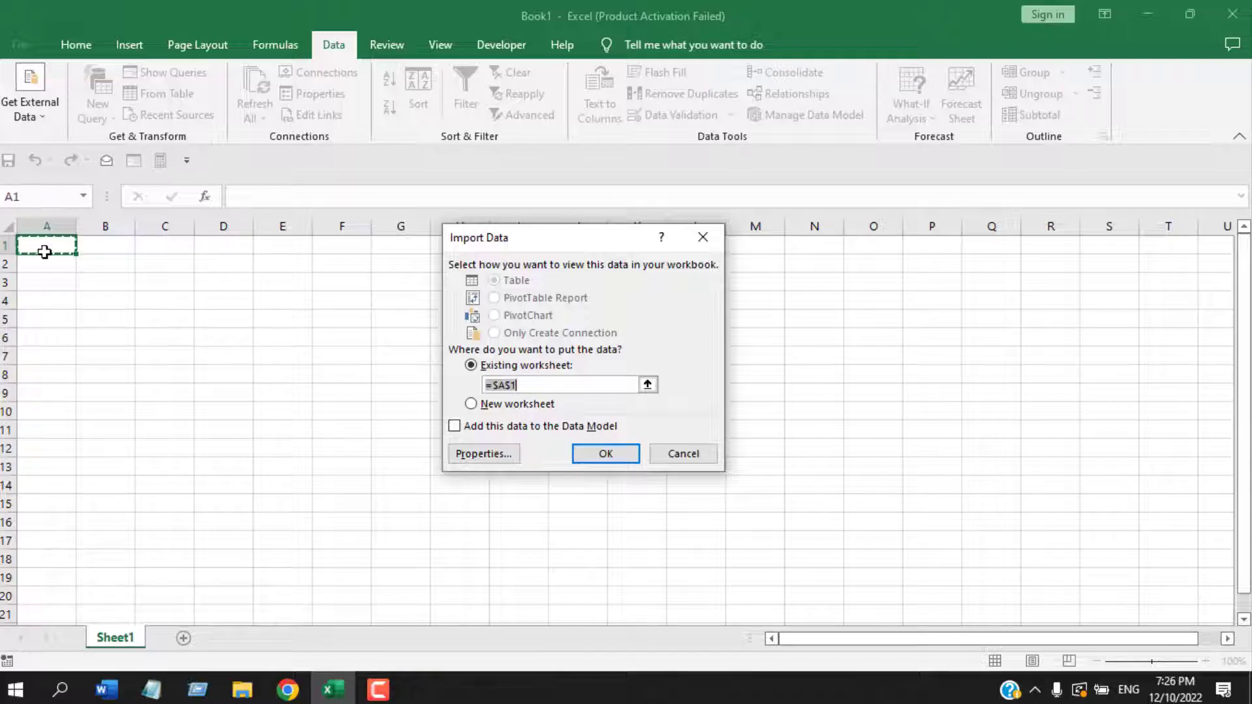
left_click(597, 458)
Check that Population and Area_SqKm cells in columns W and X show the Text number format.
left_click_drag(791, 646, 1161, 652)
scroll(1111, 285, "down", 8)
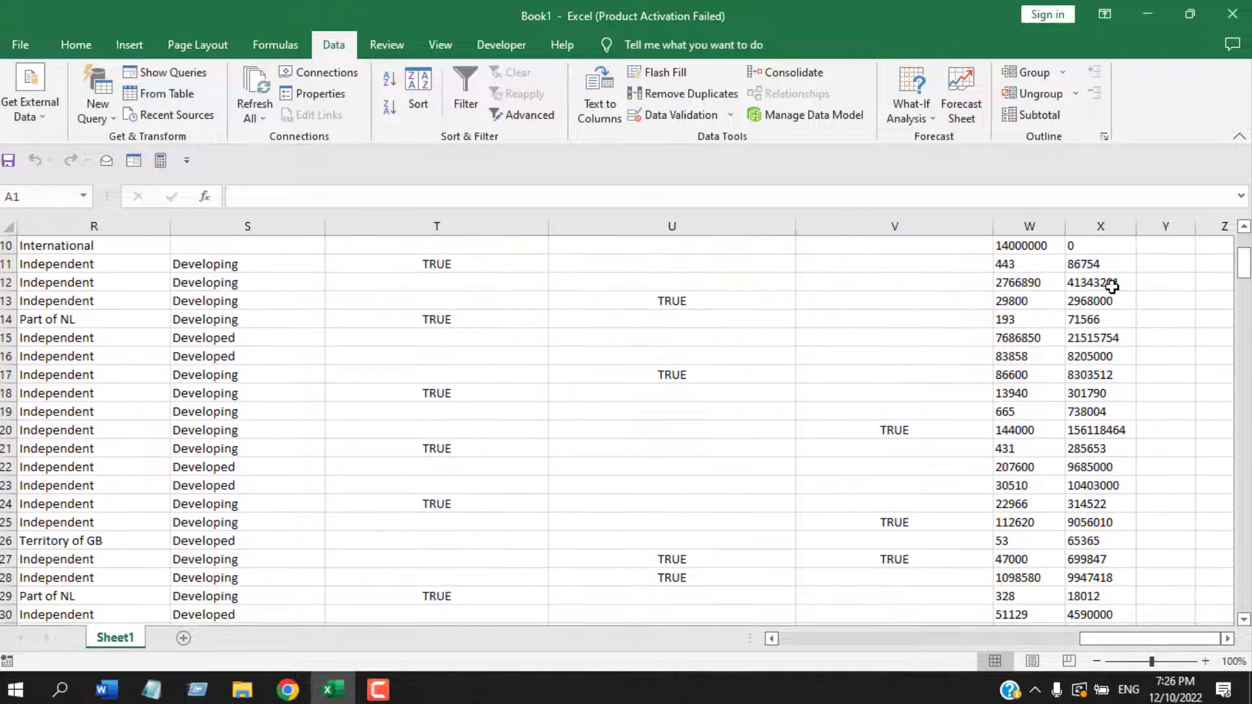
scroll(1112, 287, "down", 18)
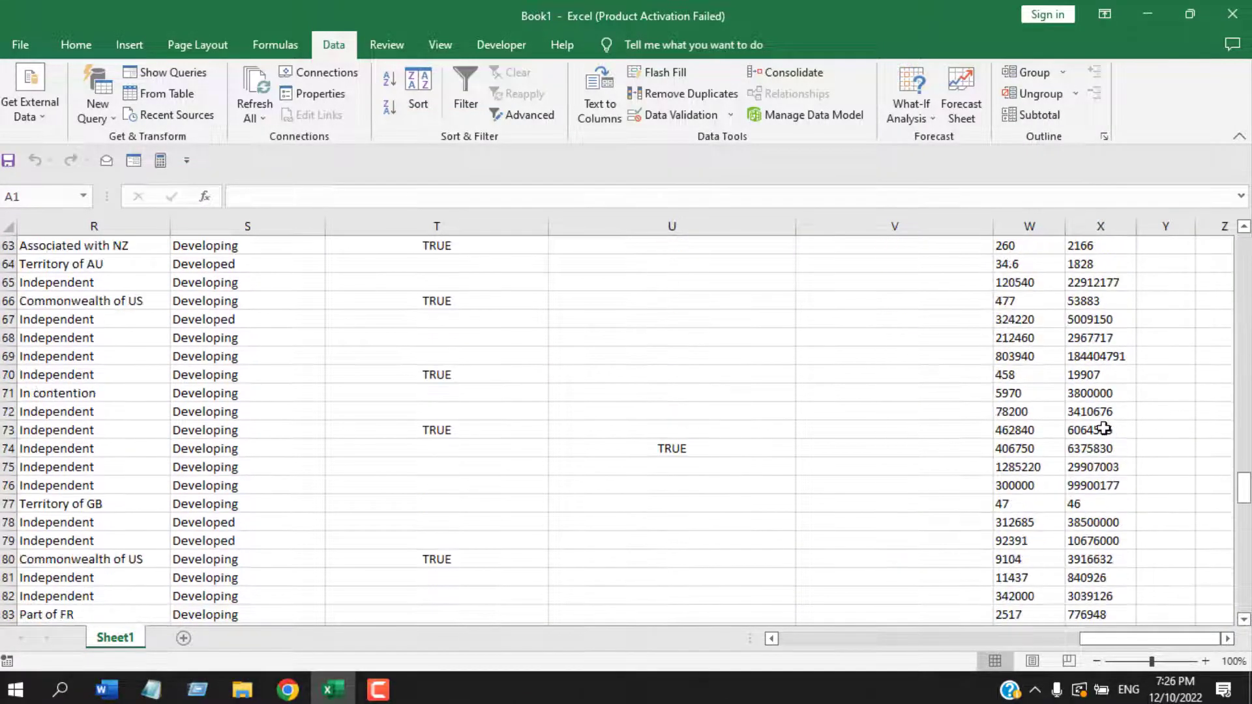
scroll(1099, 430, "up", 20)
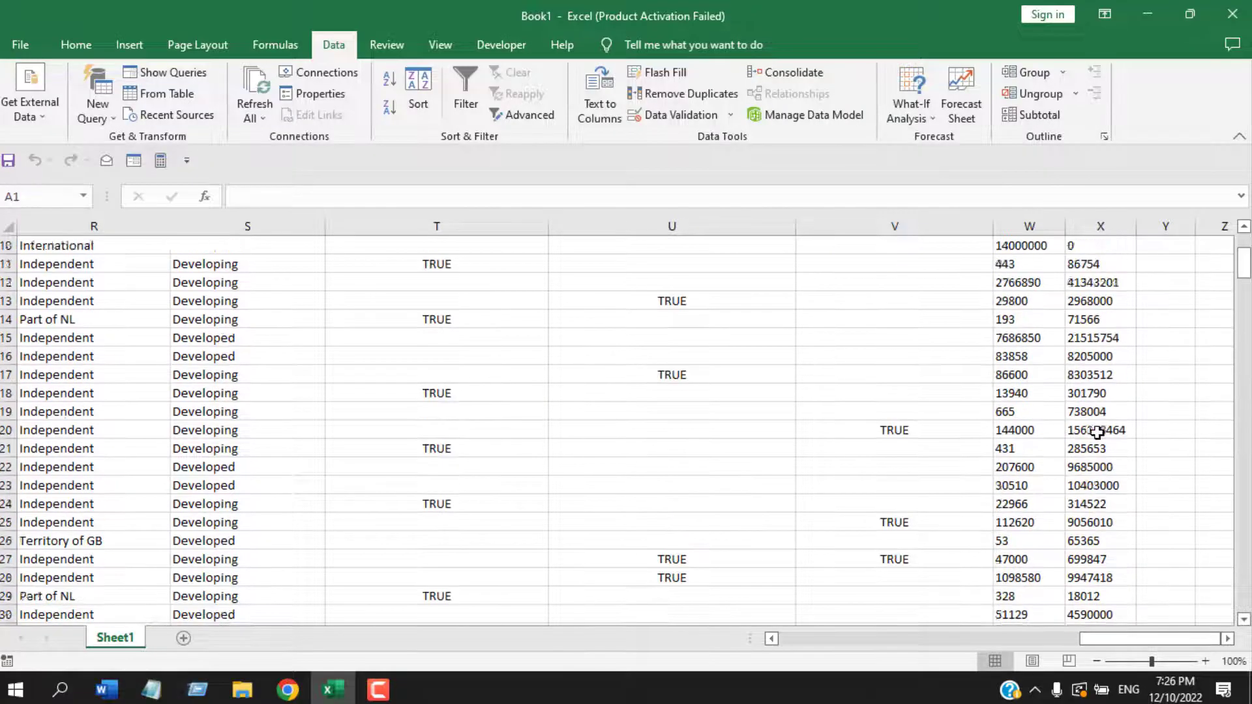
left_click(1083, 281)
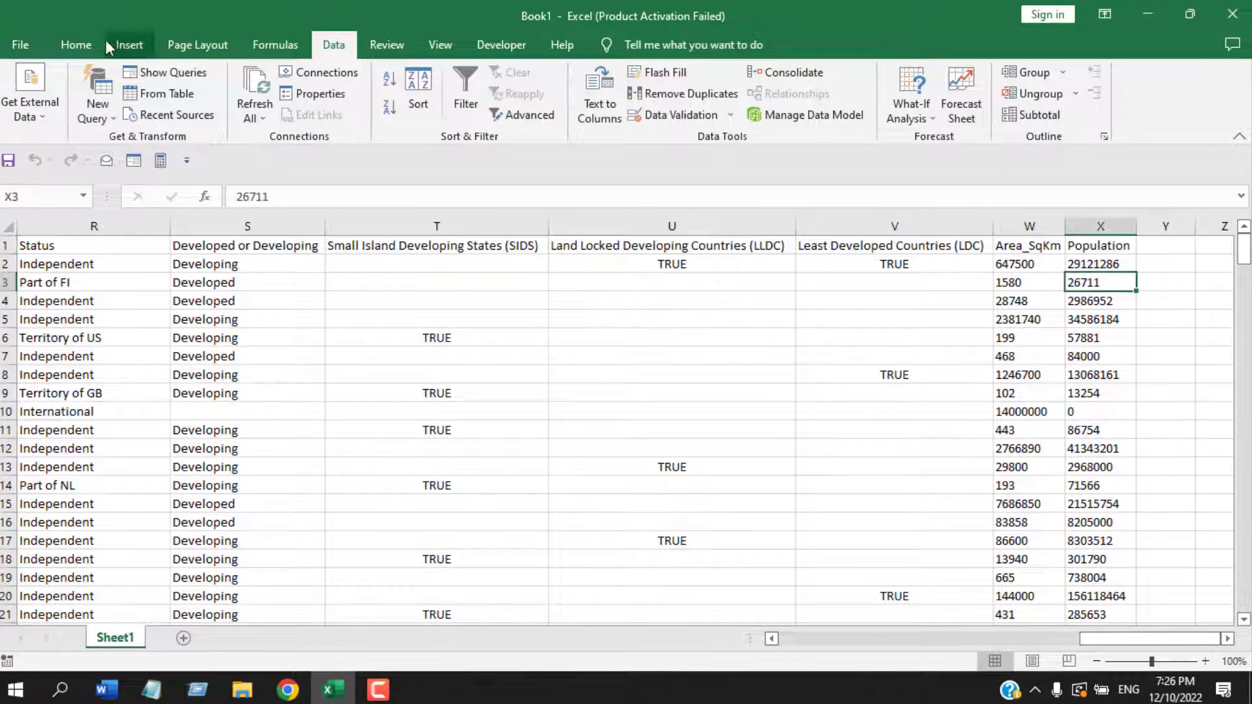
left_click(76, 44)
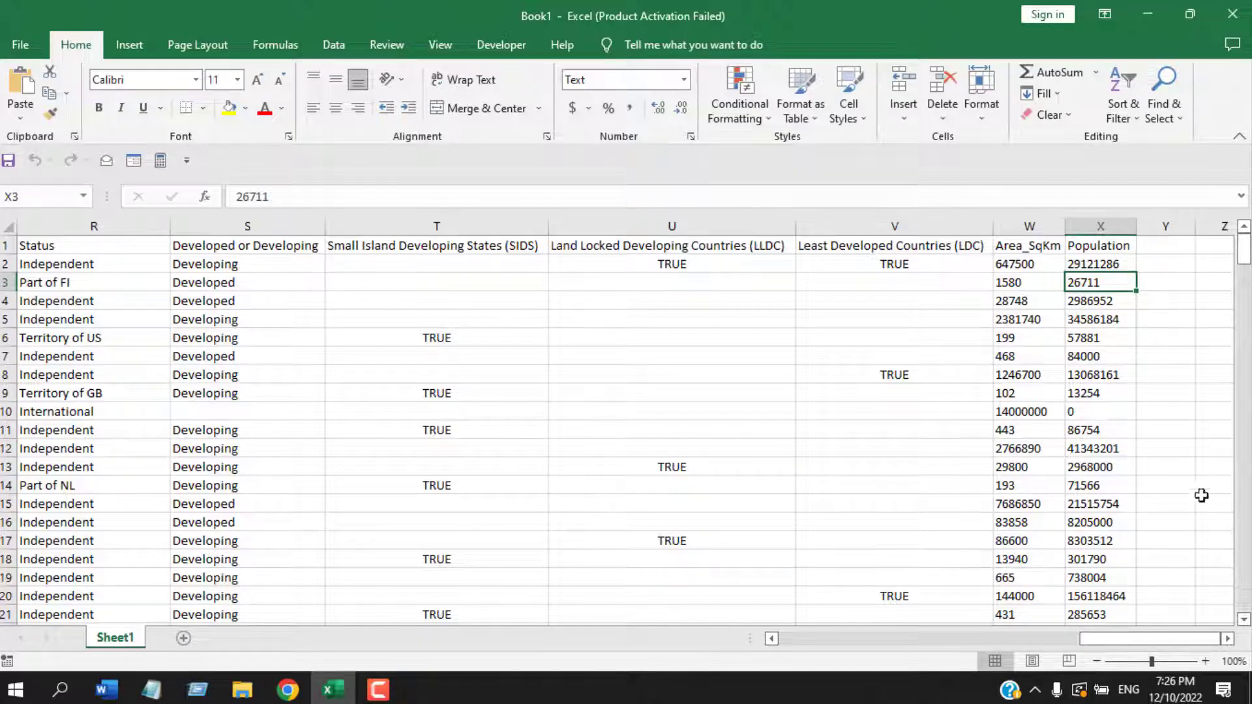
left_click(1018, 287)
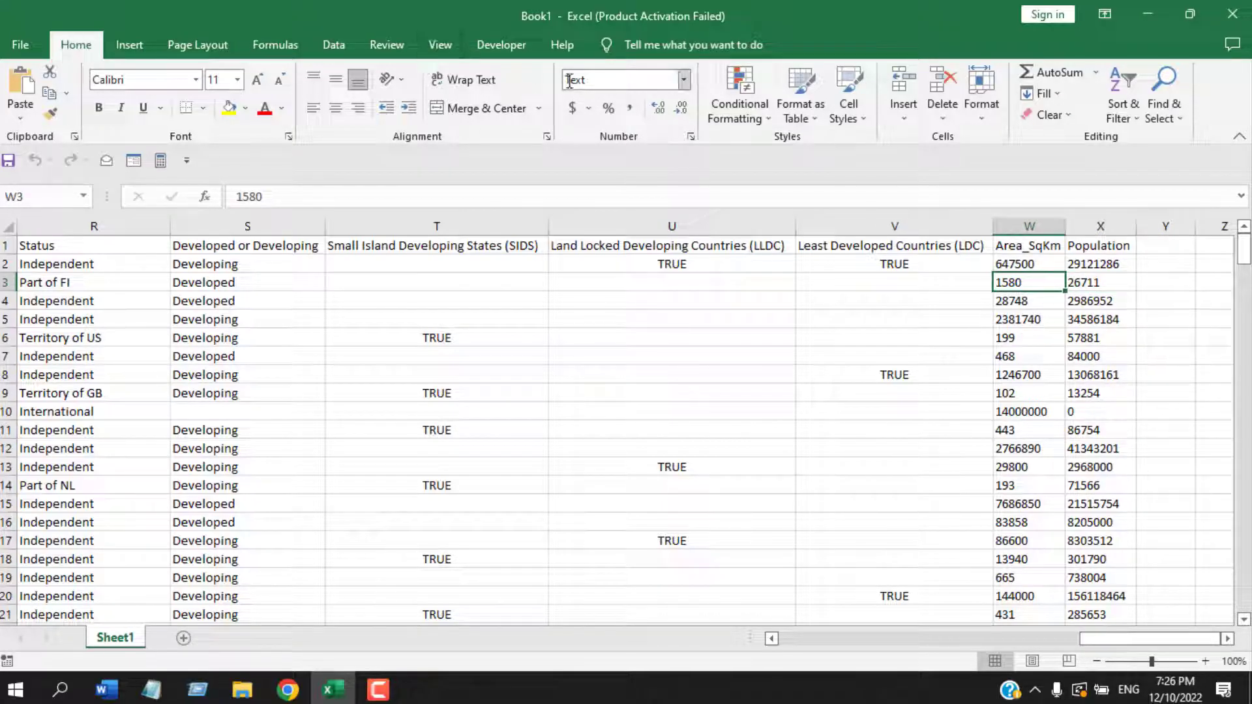